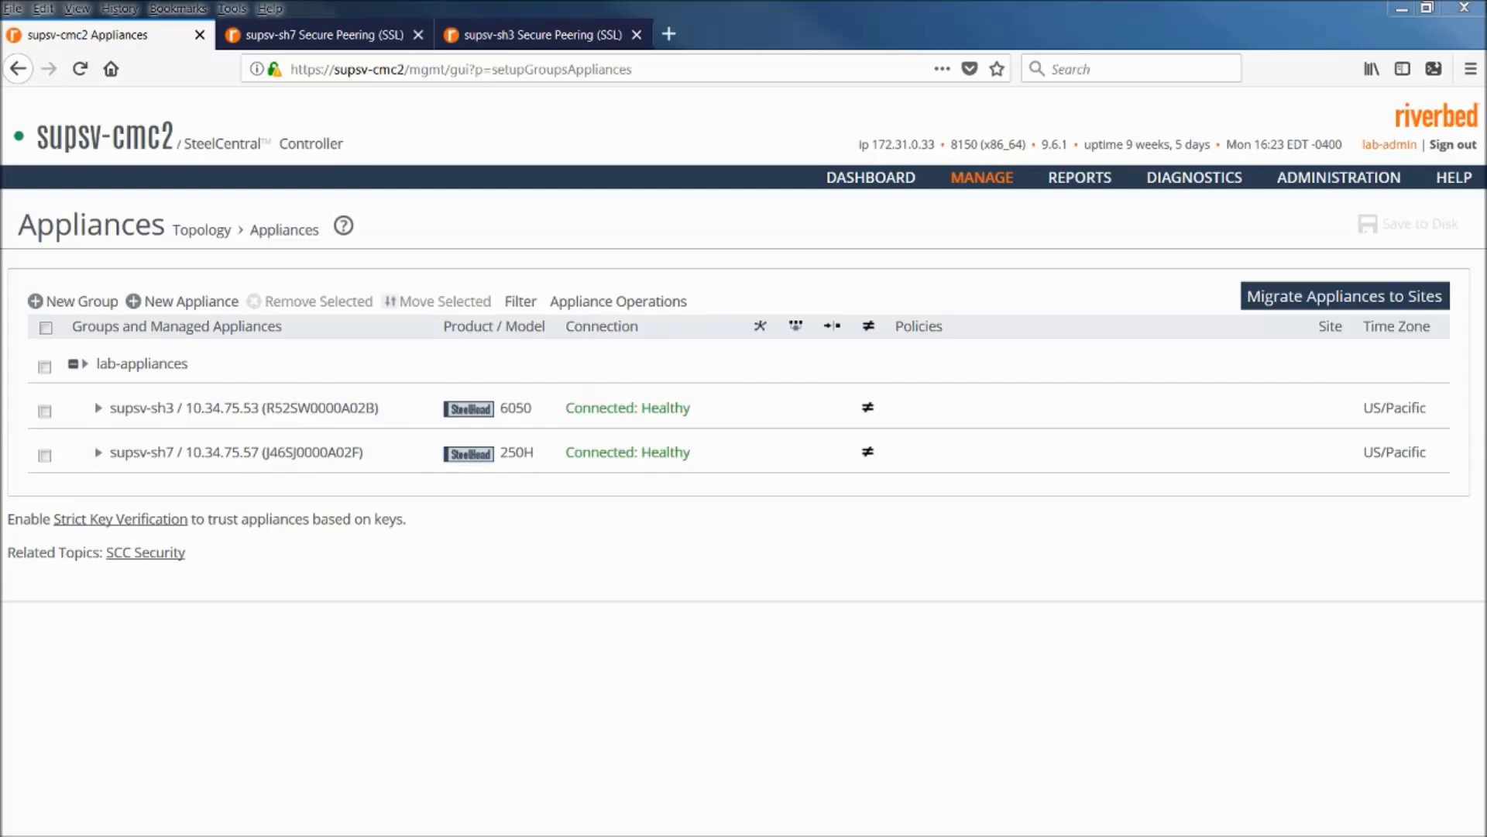
Select the supsv-sh3 and supsv-sh7 appliances and choose the Replace (Generate) Peering Certificates operation for them
left_click(45, 411)
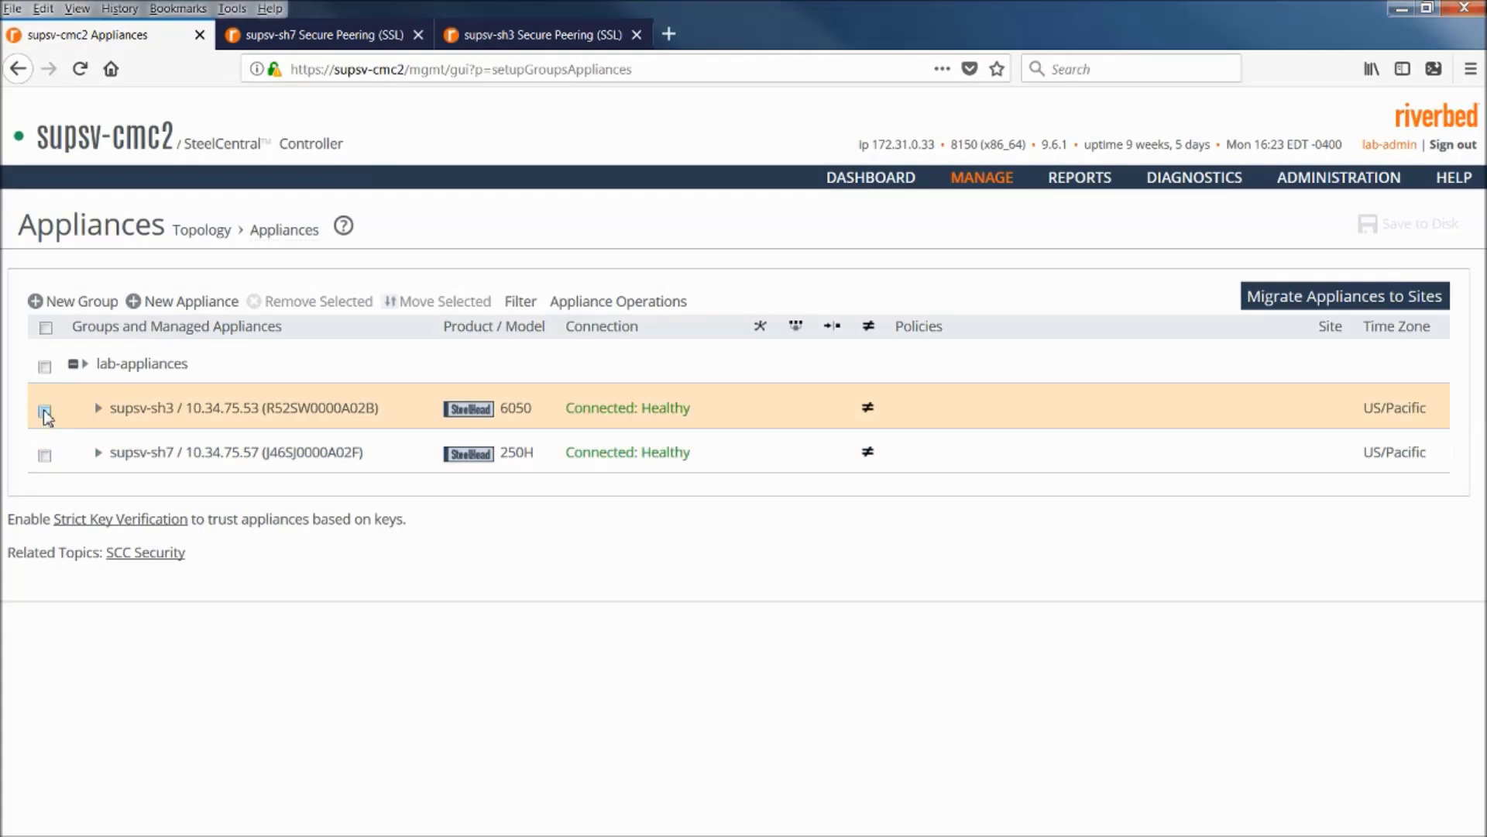
left_click(45, 455)
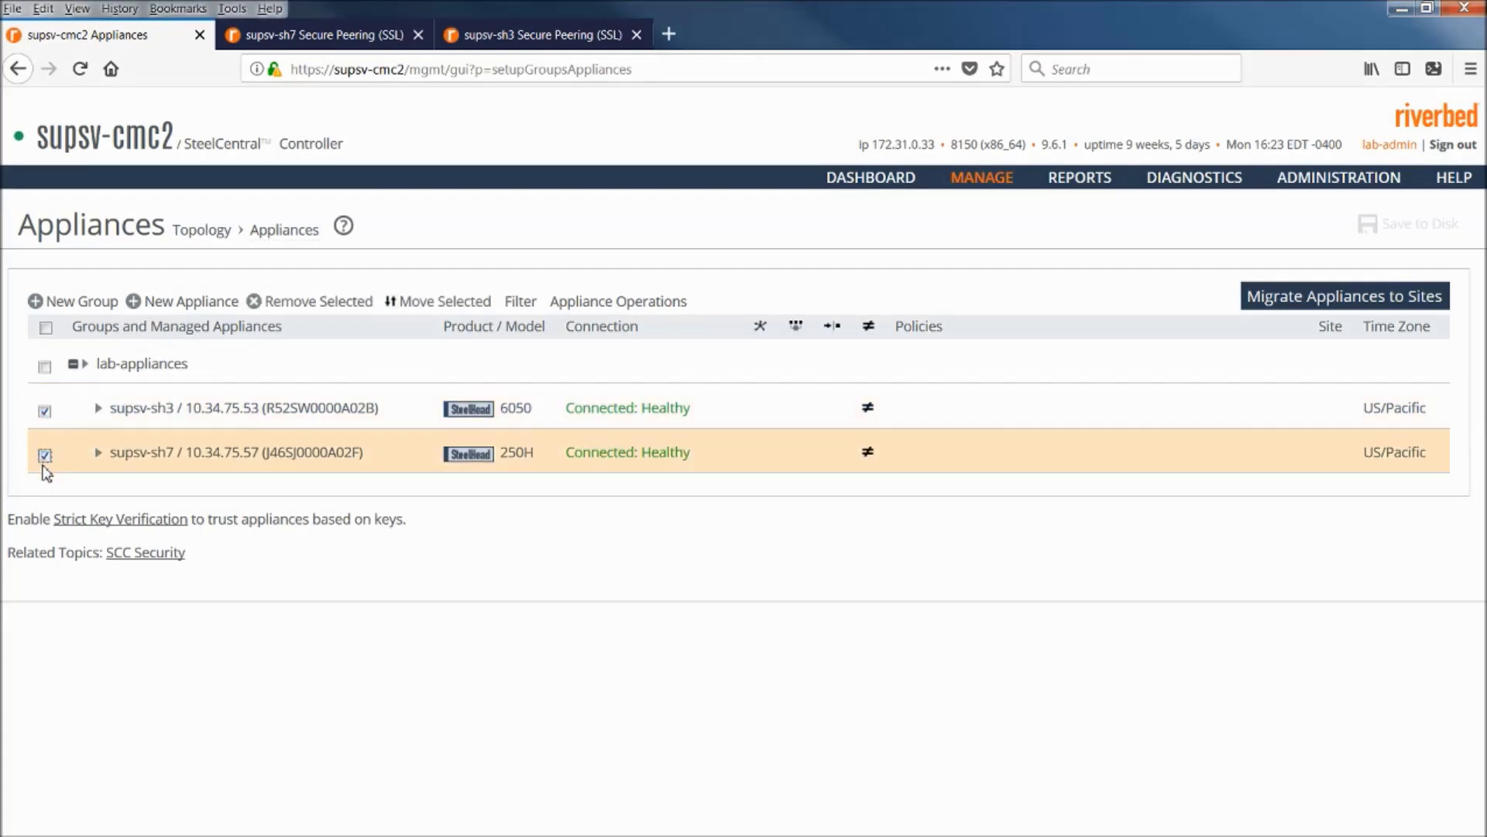
left_click(595, 309)
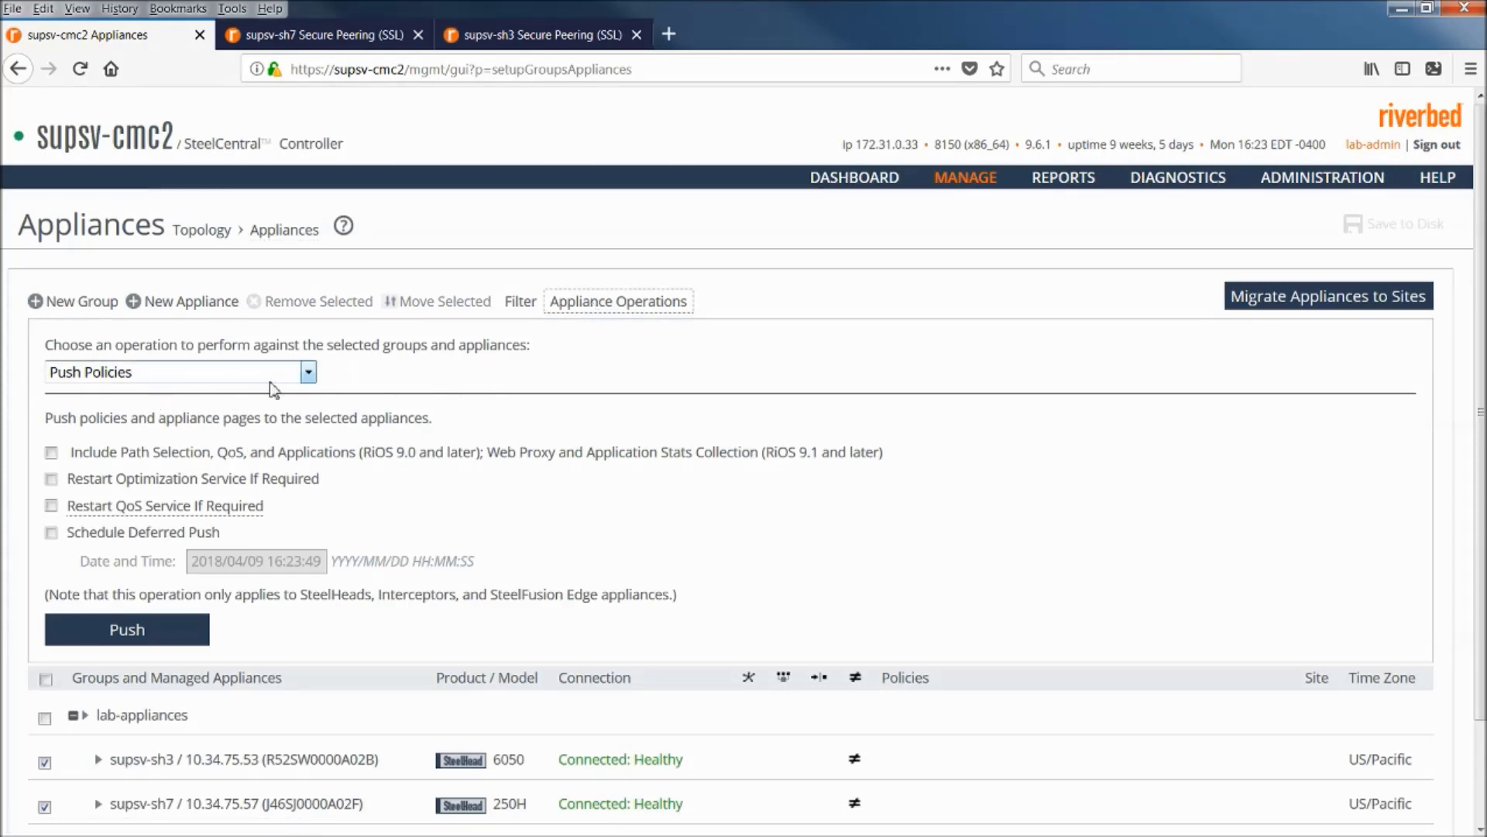
left_click(308, 373)
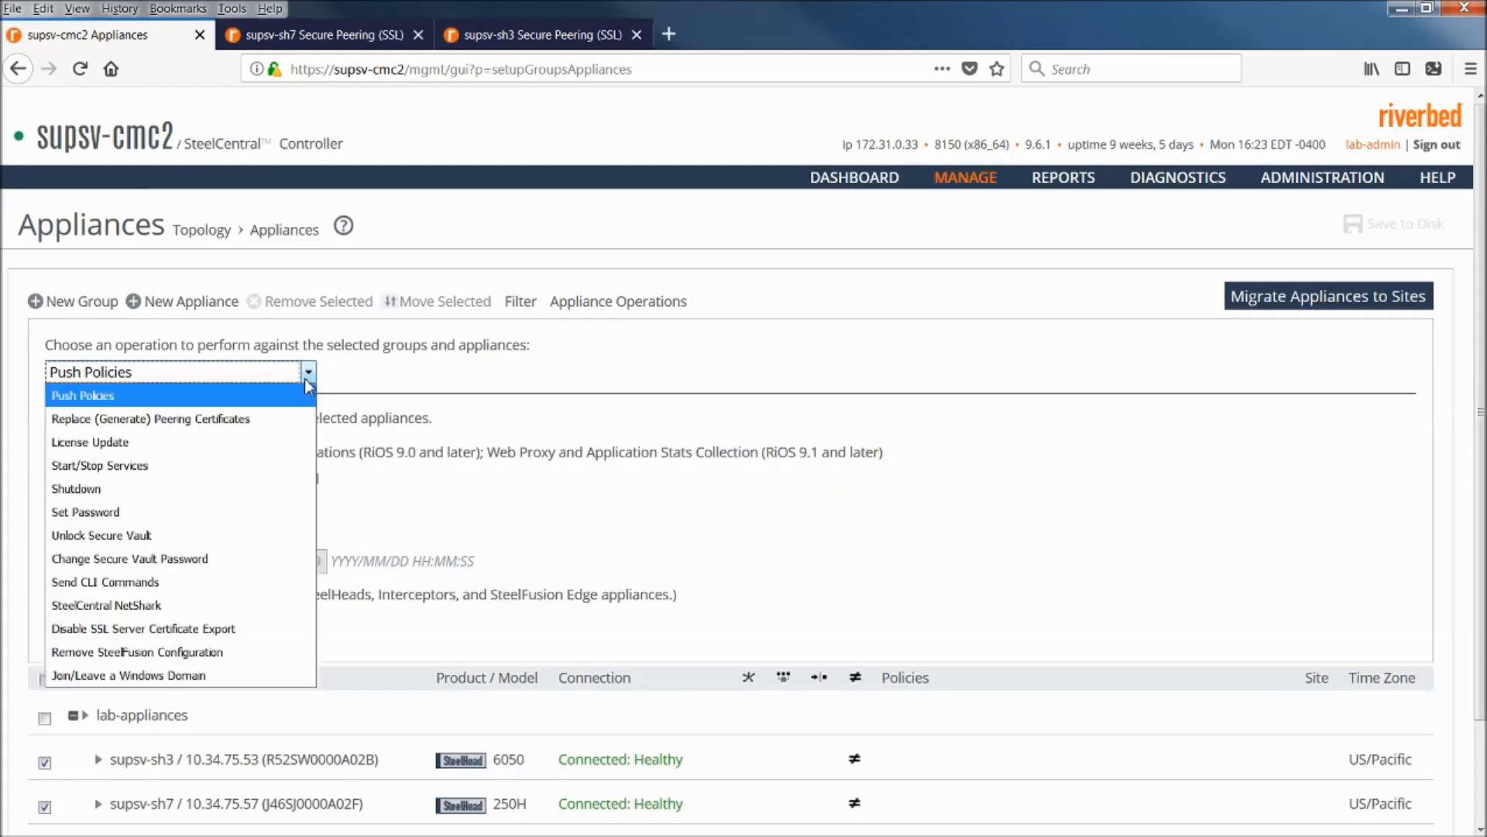
left_click(138, 427)
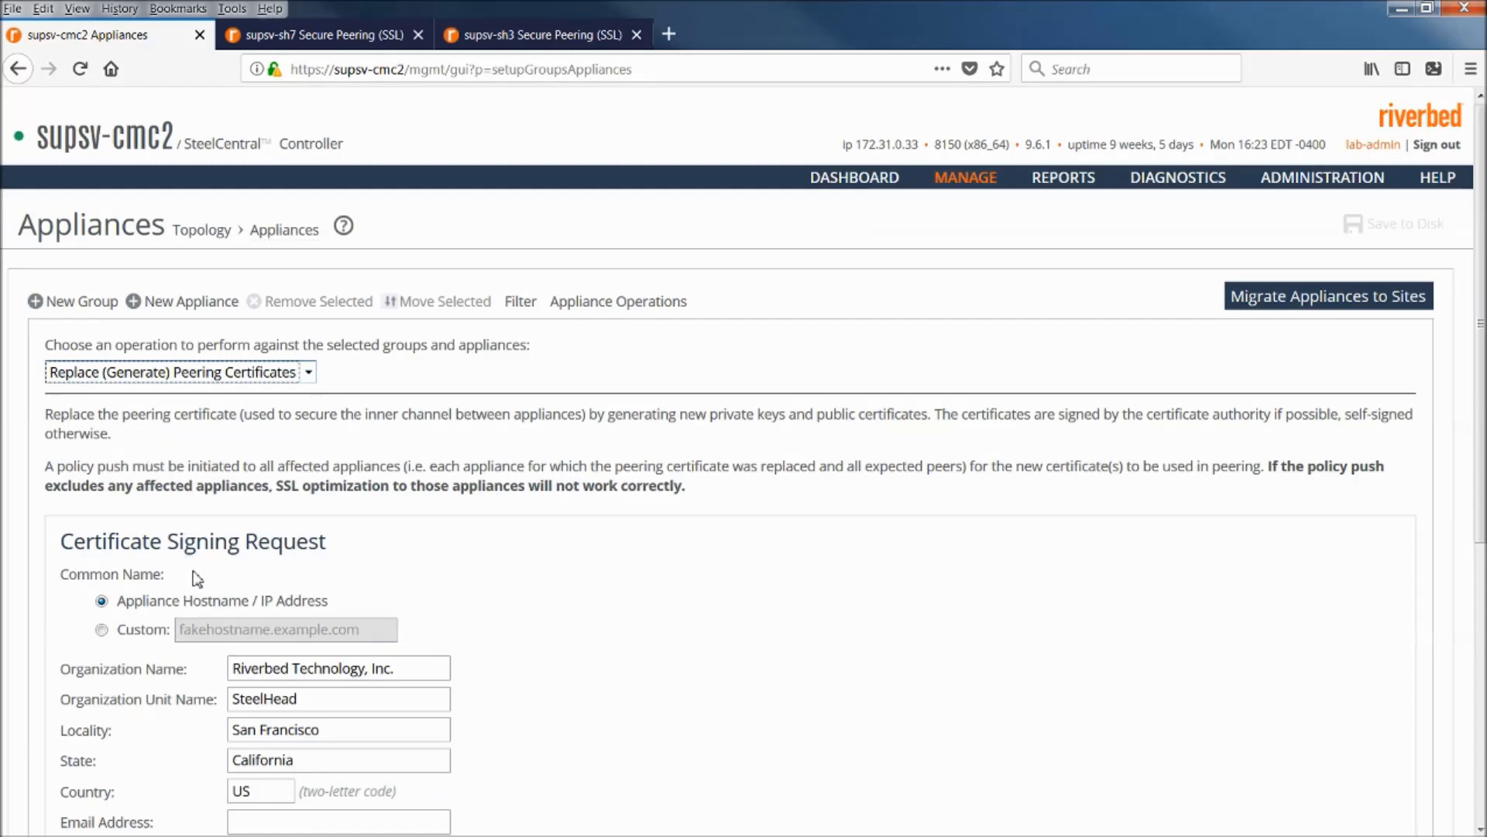
Replace the peering certificates on both selected appliances, keeping the certificate signing request's existing settings, and confirm the replacement
scroll(194, 570, "down", 2)
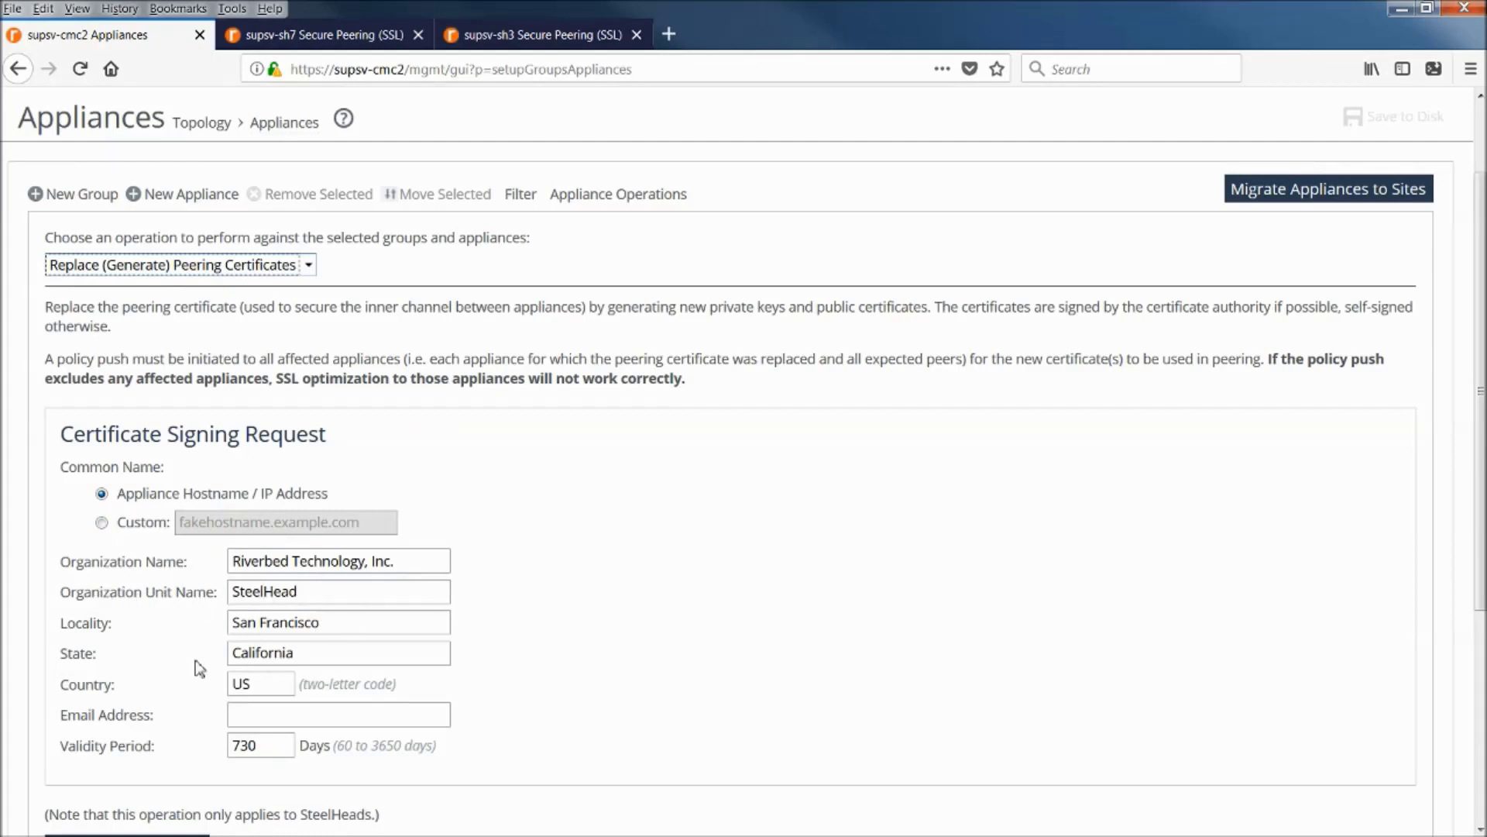
scroll(151, 756, "down", 1)
scroll(151, 755, "down", 3)
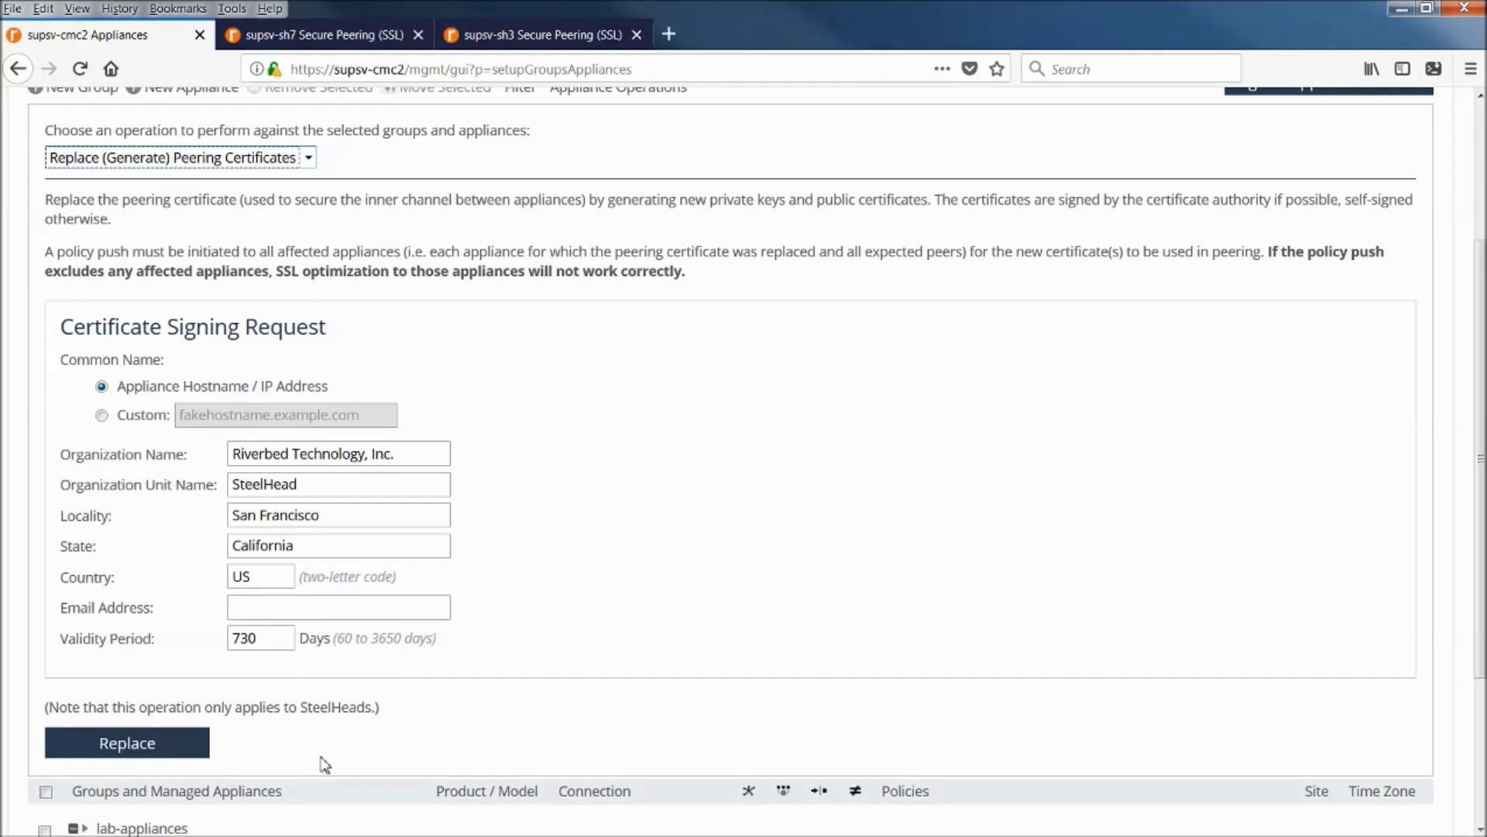
left_click(124, 744)
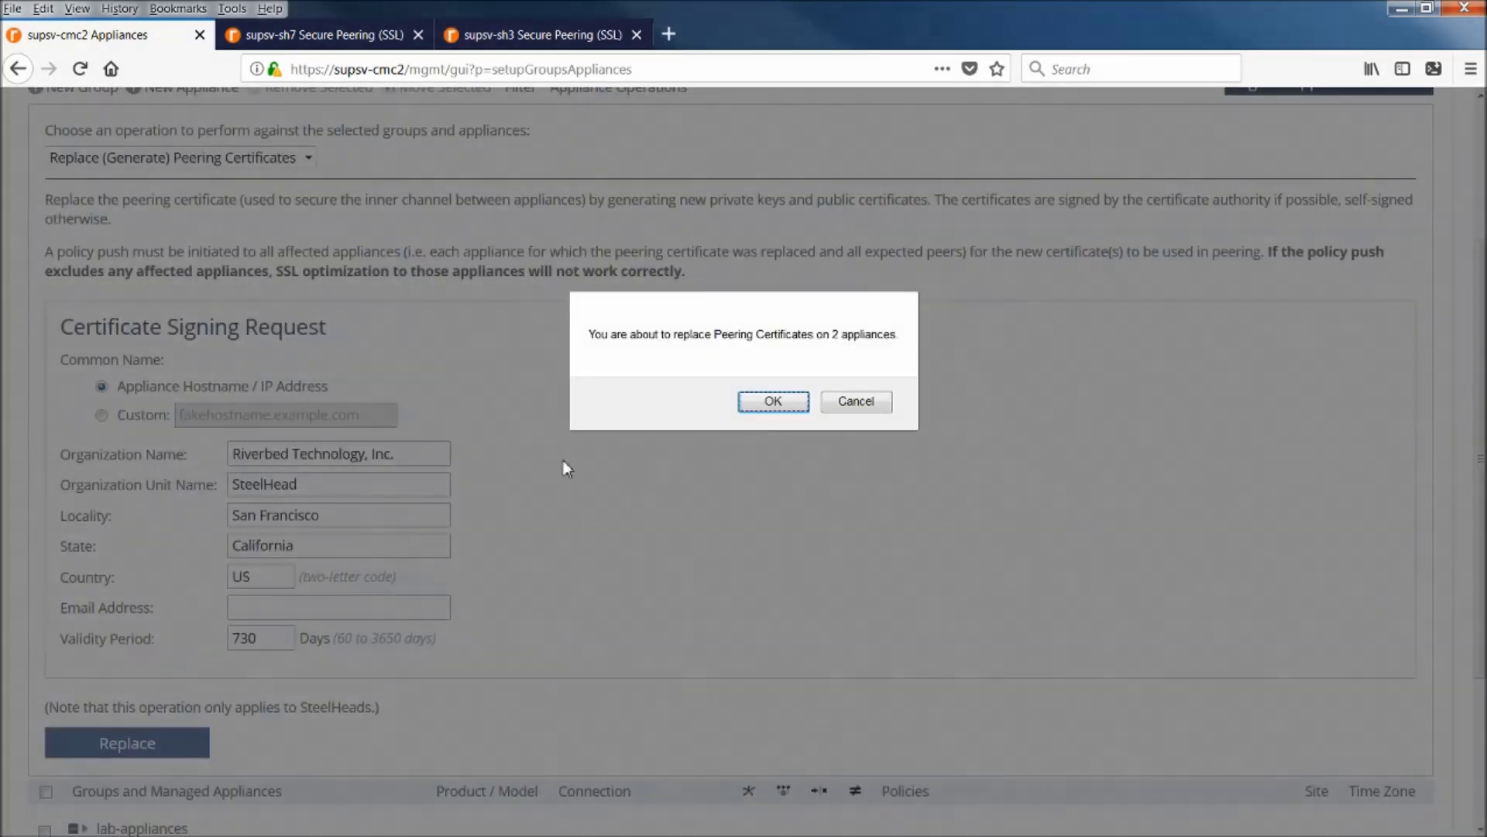
left_click(773, 402)
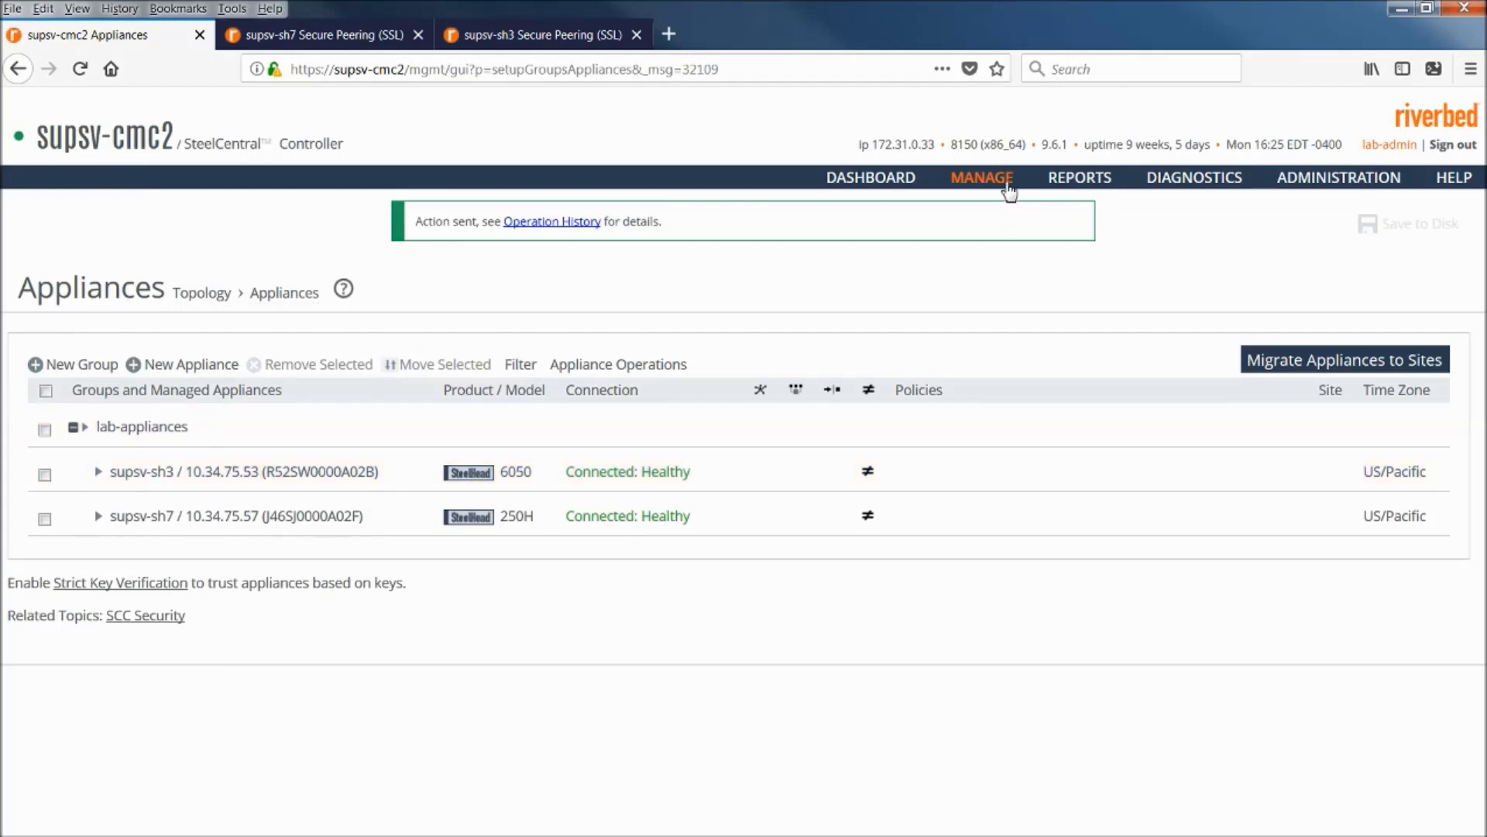
Start a new policy on the Policies page and name it SSL Peering
mouse_move(997, 188)
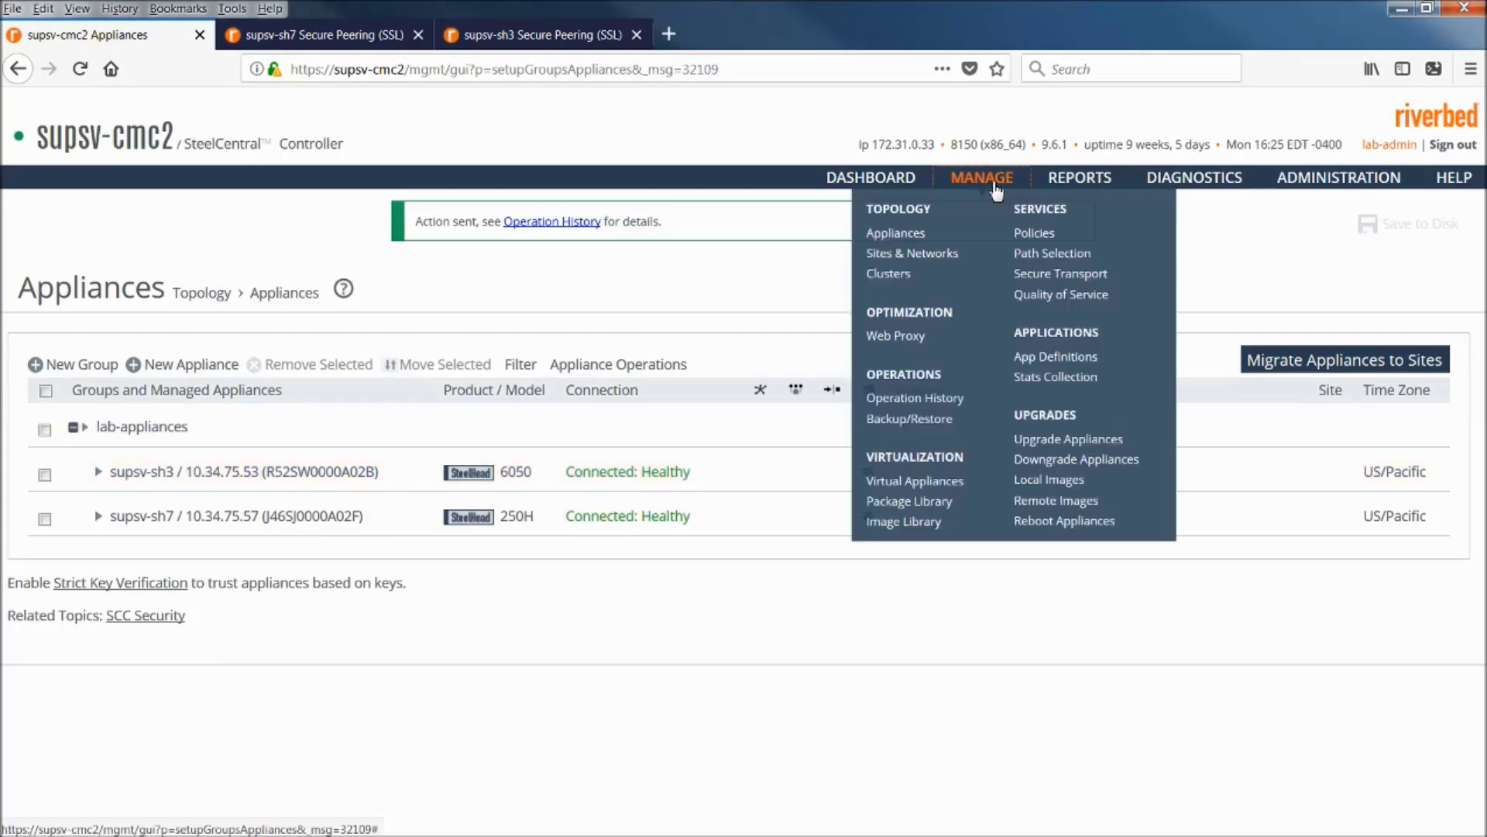
left_click(1015, 232)
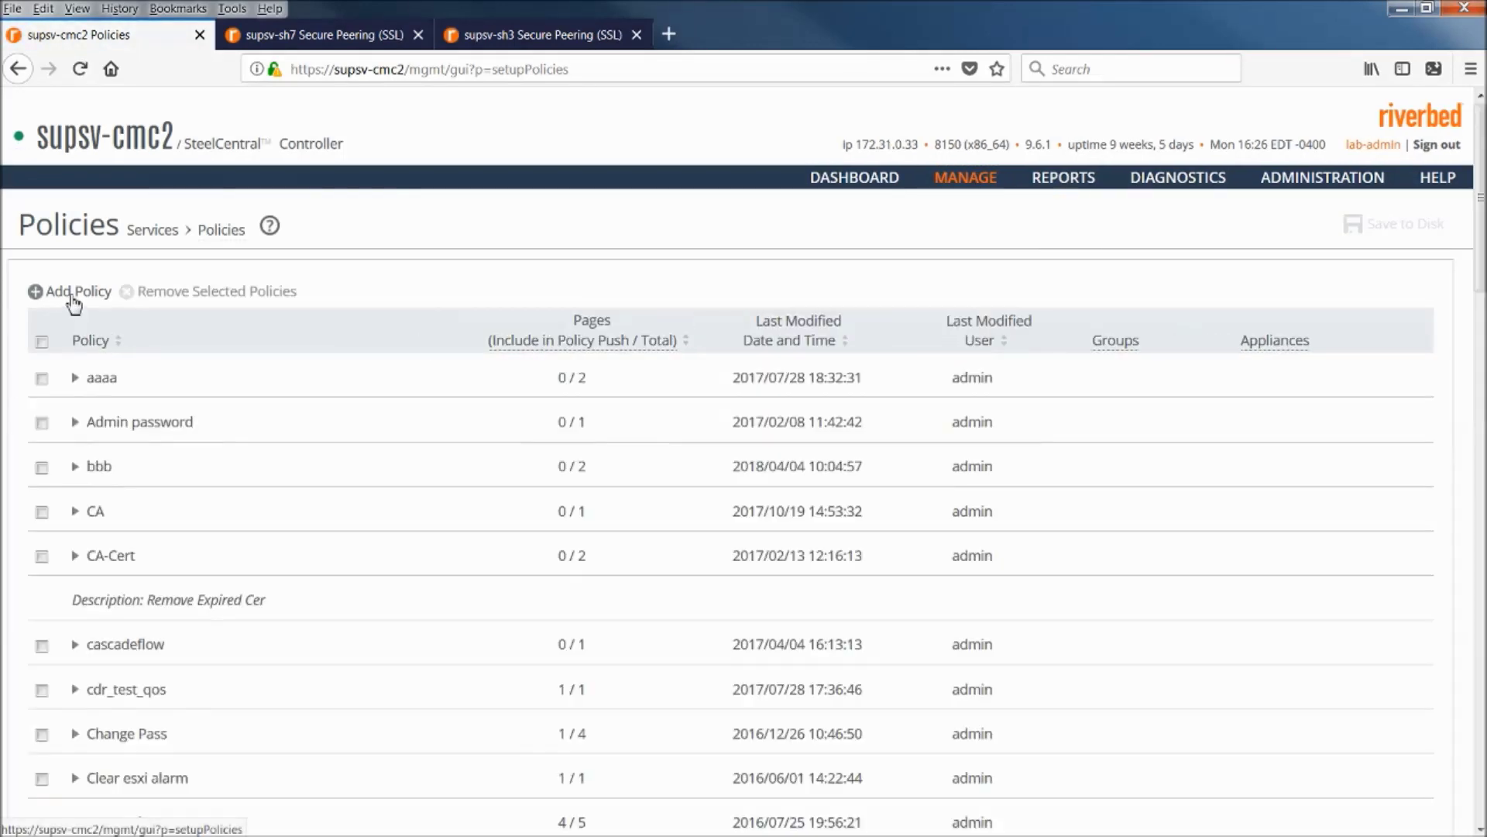
left_click(75, 300)
left_click(204, 343)
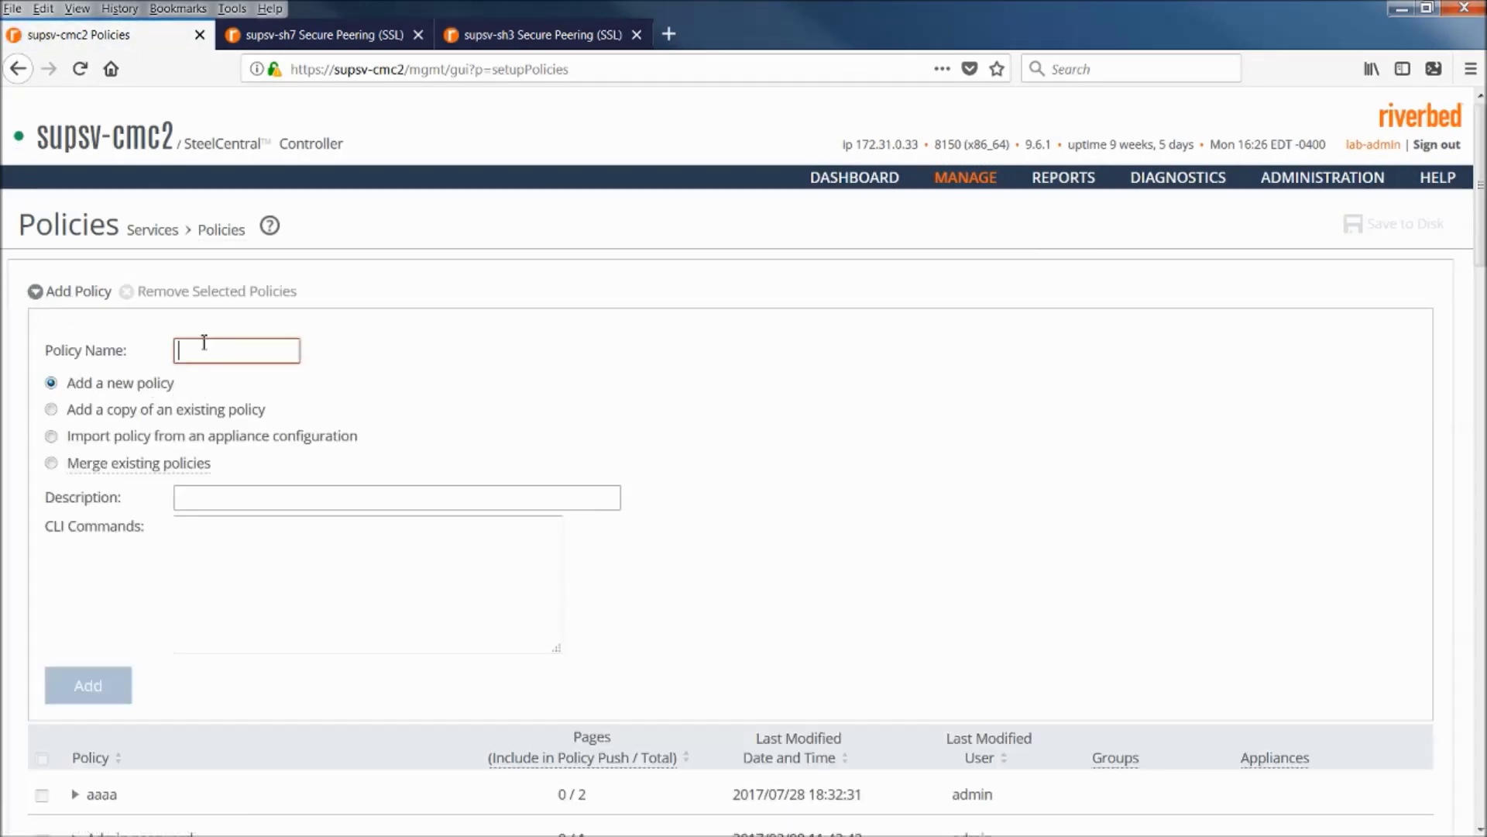
type("ssL")
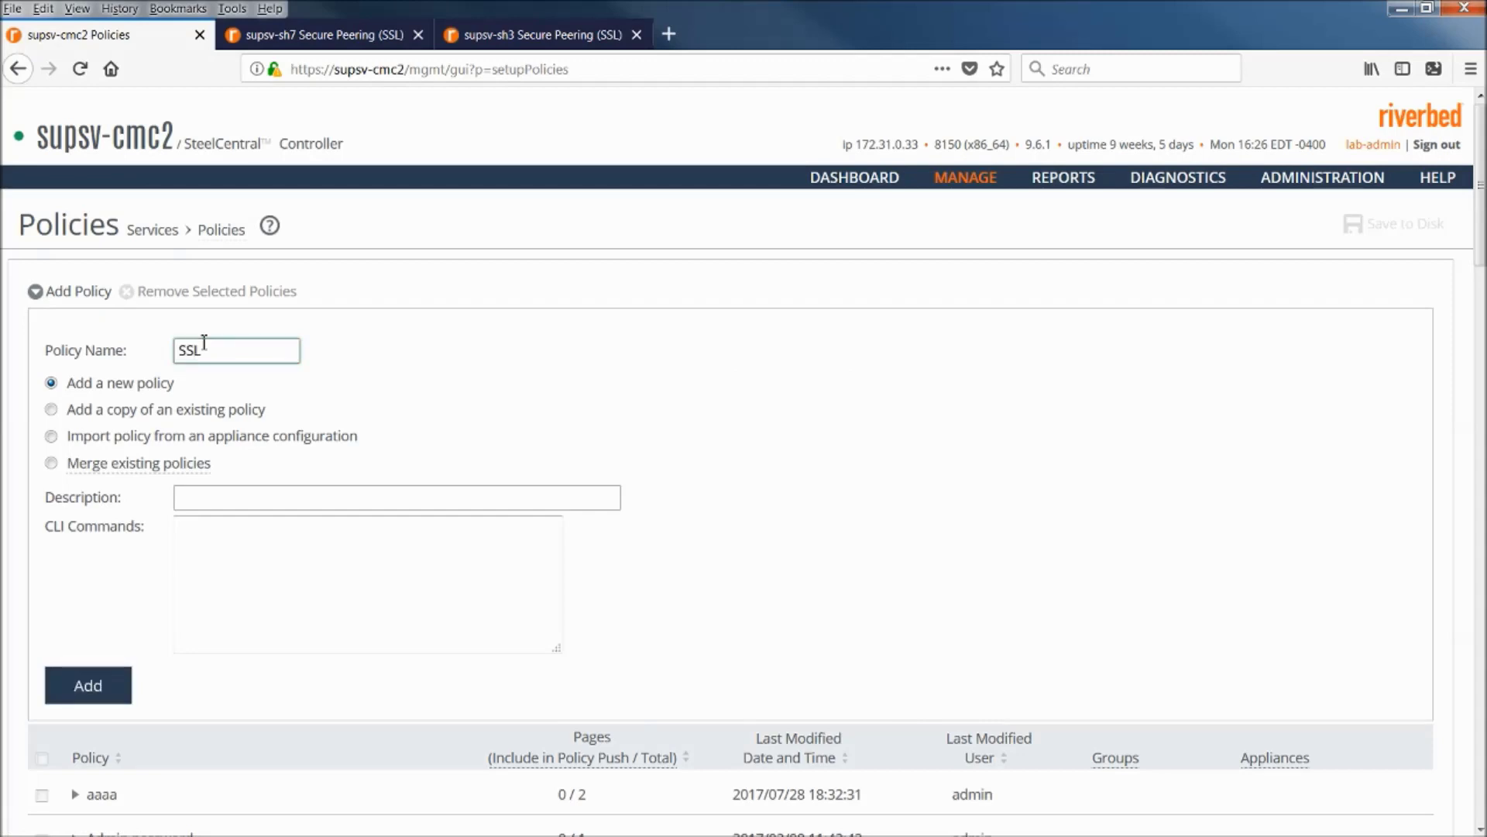
type(" Peering")
Describe the policy as "SSL Peering trust between SteelHeads" and add it to the policy list
left_click(371, 499)
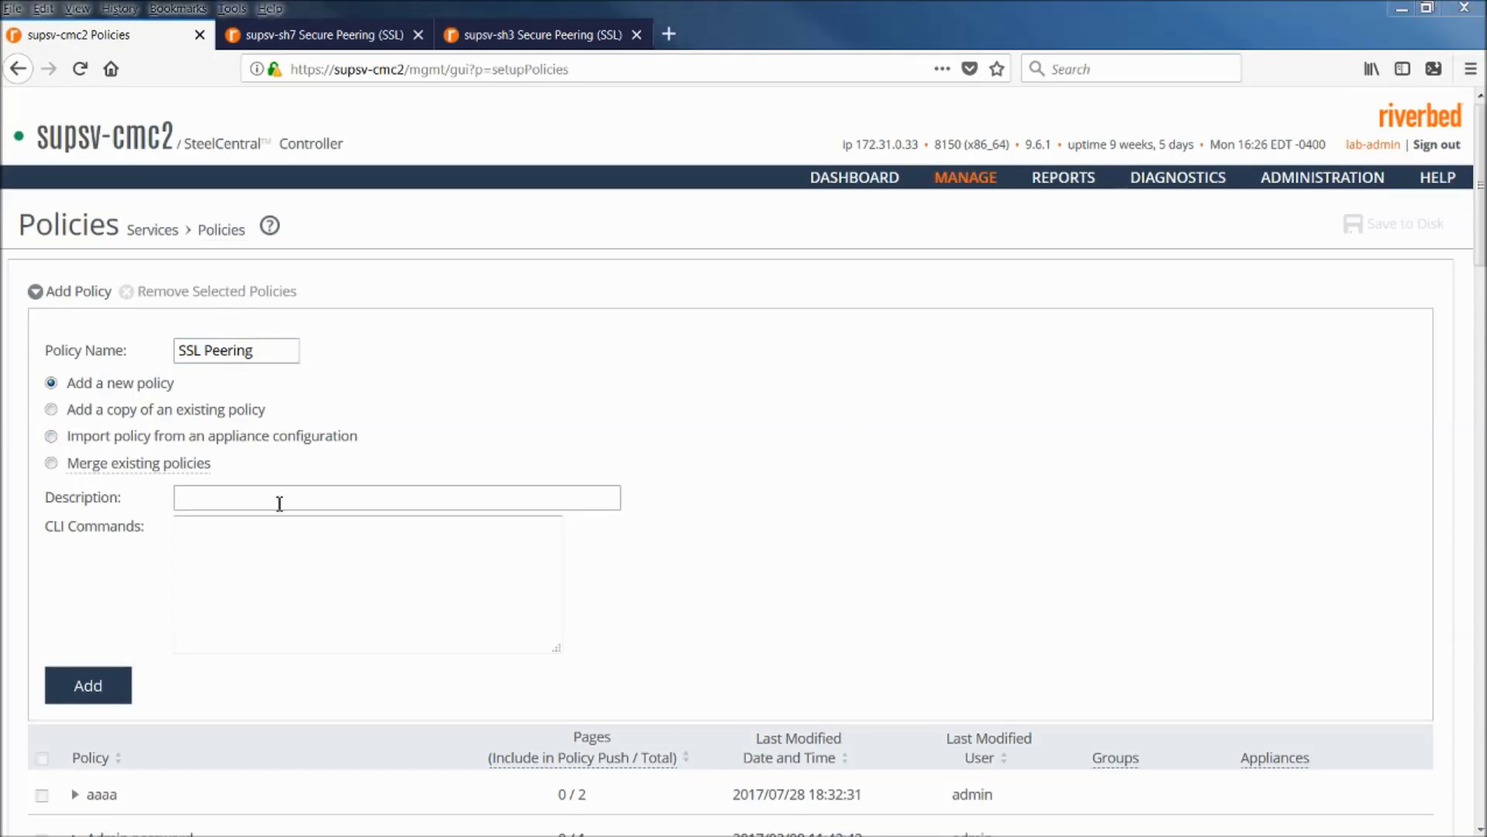
left_click(272, 497)
type("SSL")
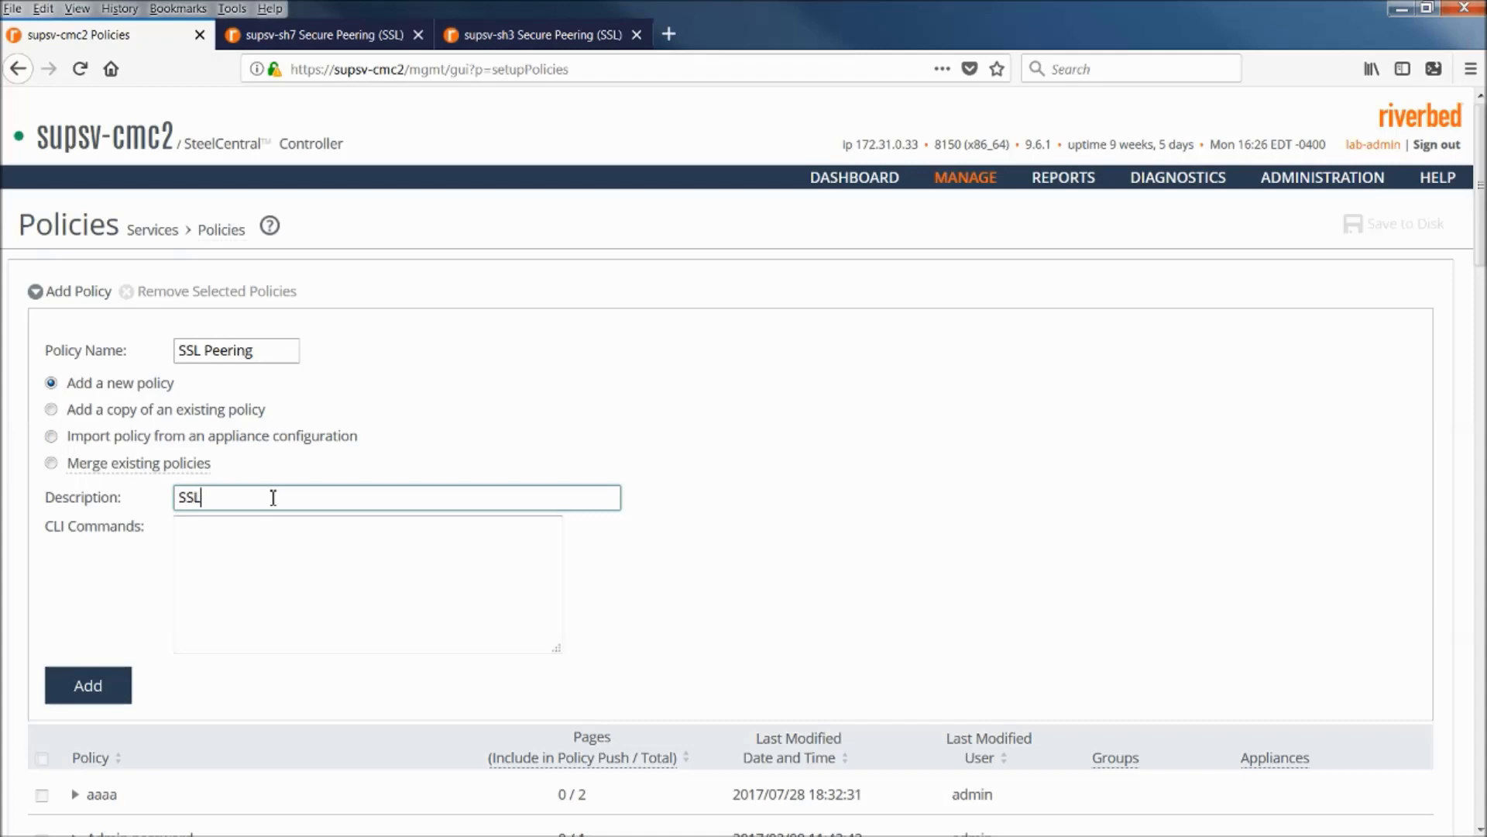
type(" Peering trust bettw")
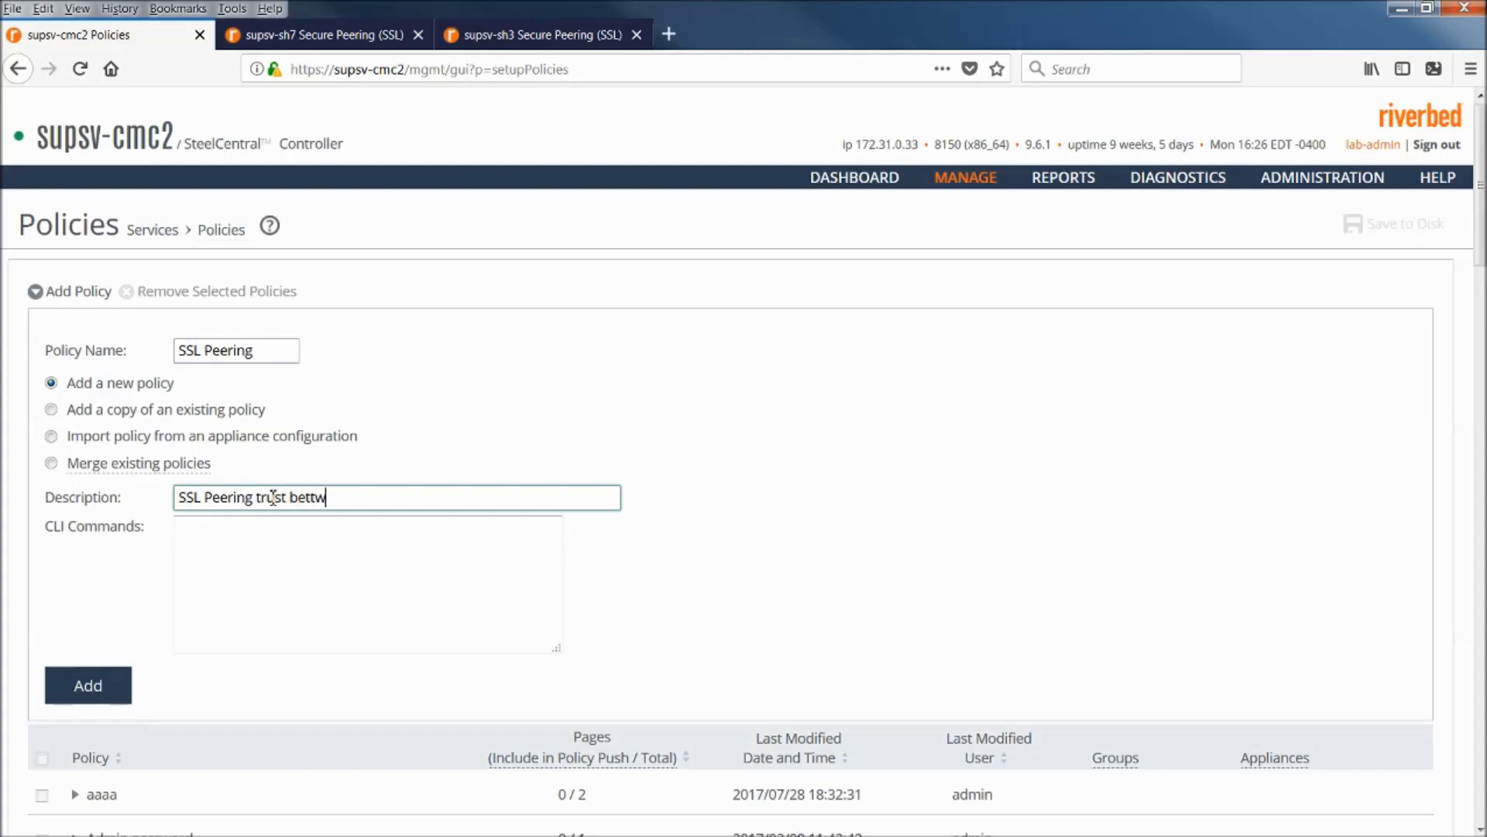
type("en SteelHeads")
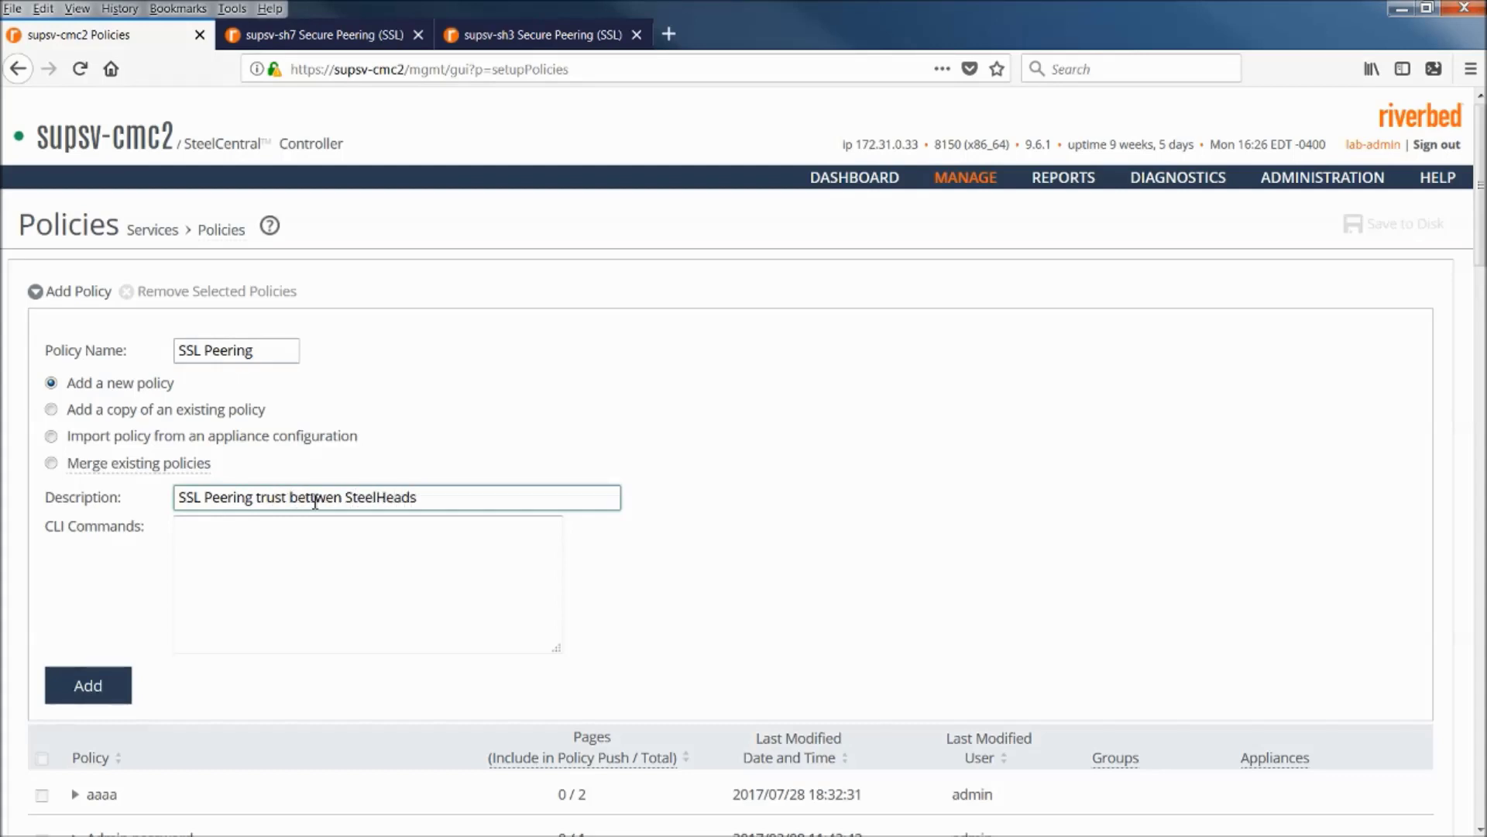
left_click(316, 498)
key("BackSpace")
type("e")
left_click(85, 676)
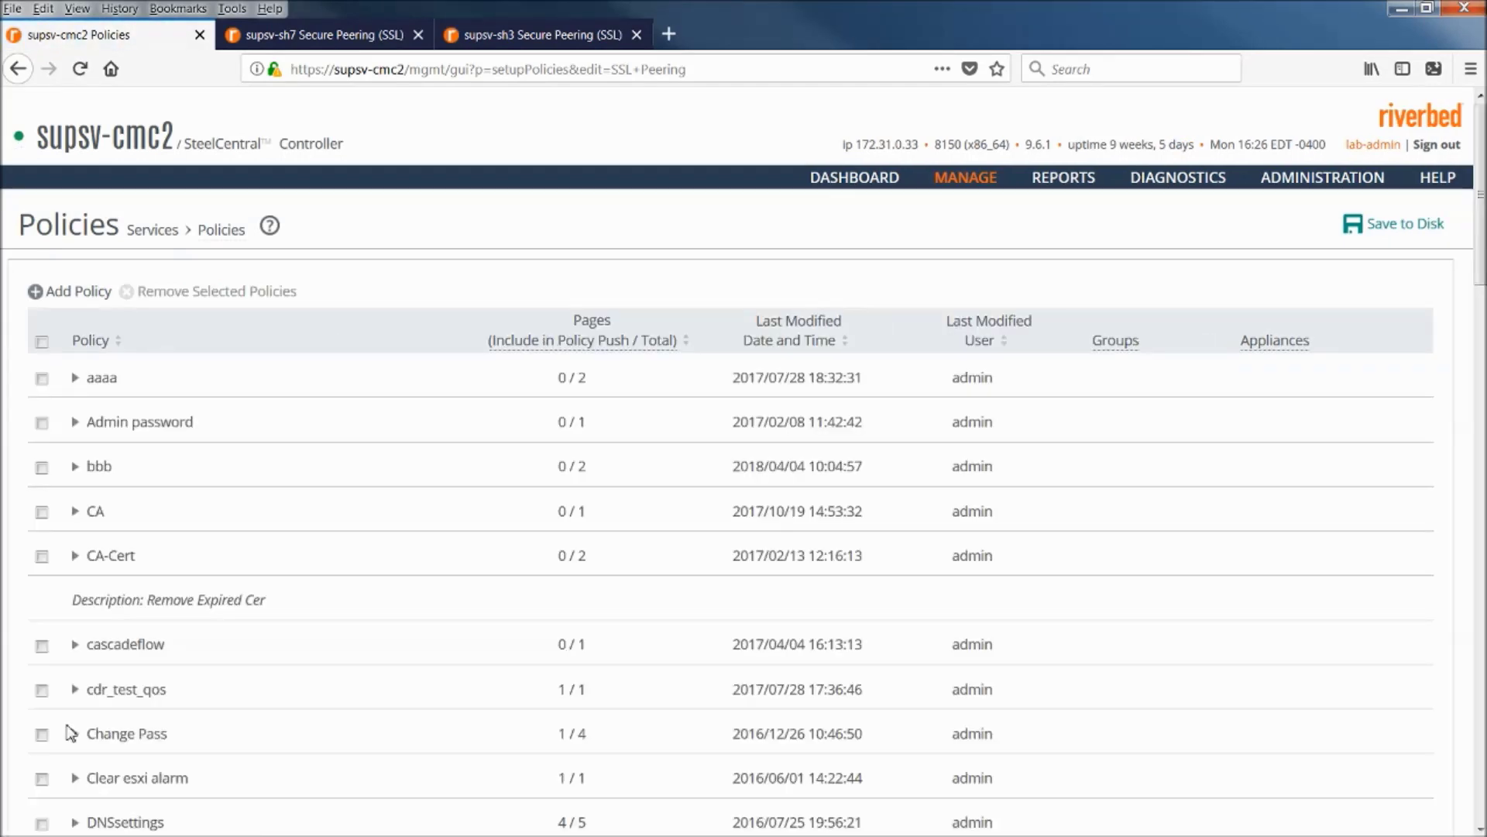
Add the Secure Peering (SSL) page to the SSL Peering policy
scroll(350, 710, "down", 2)
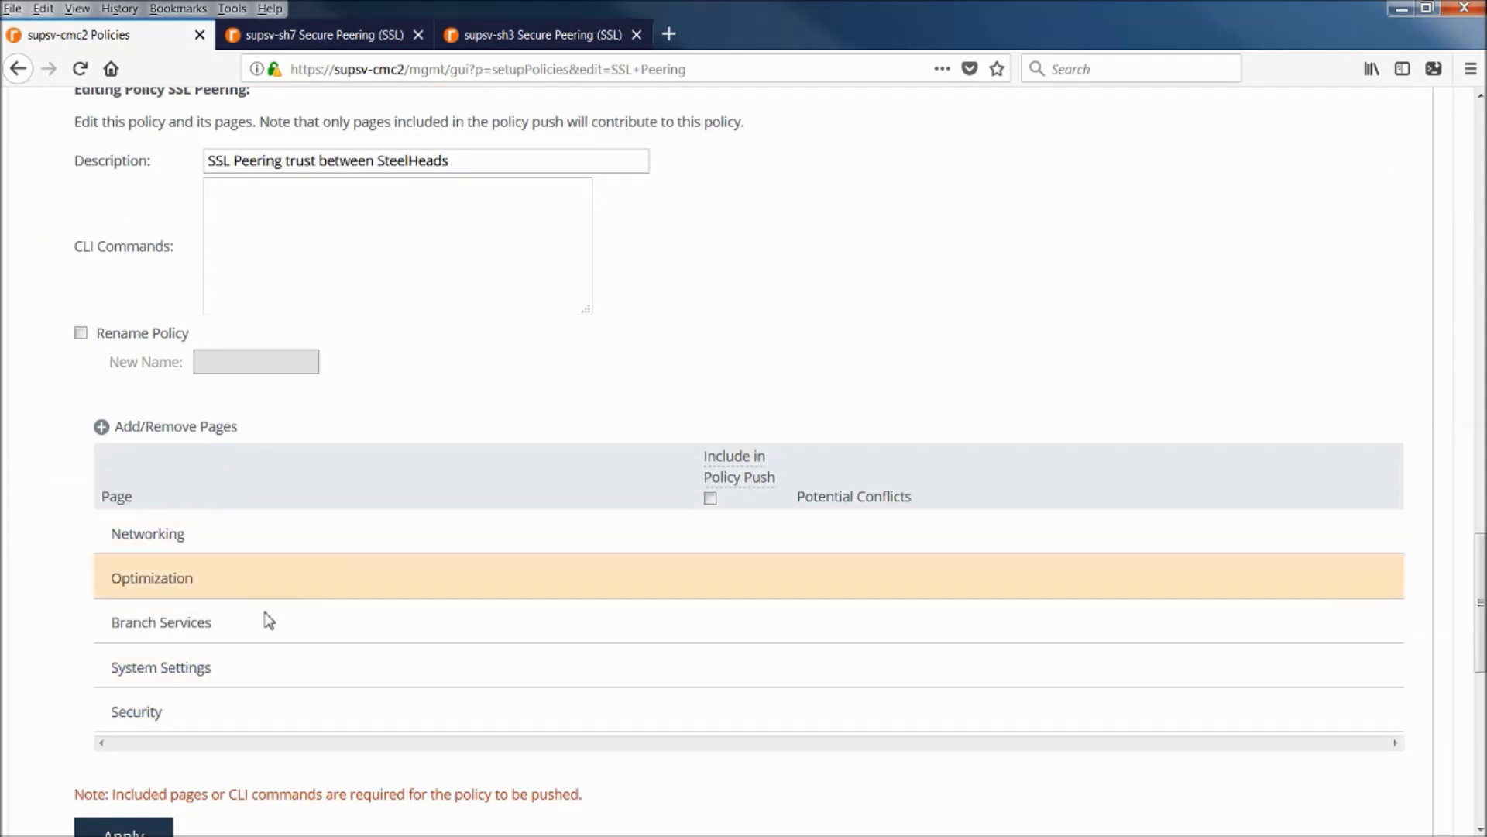
left_click(201, 441)
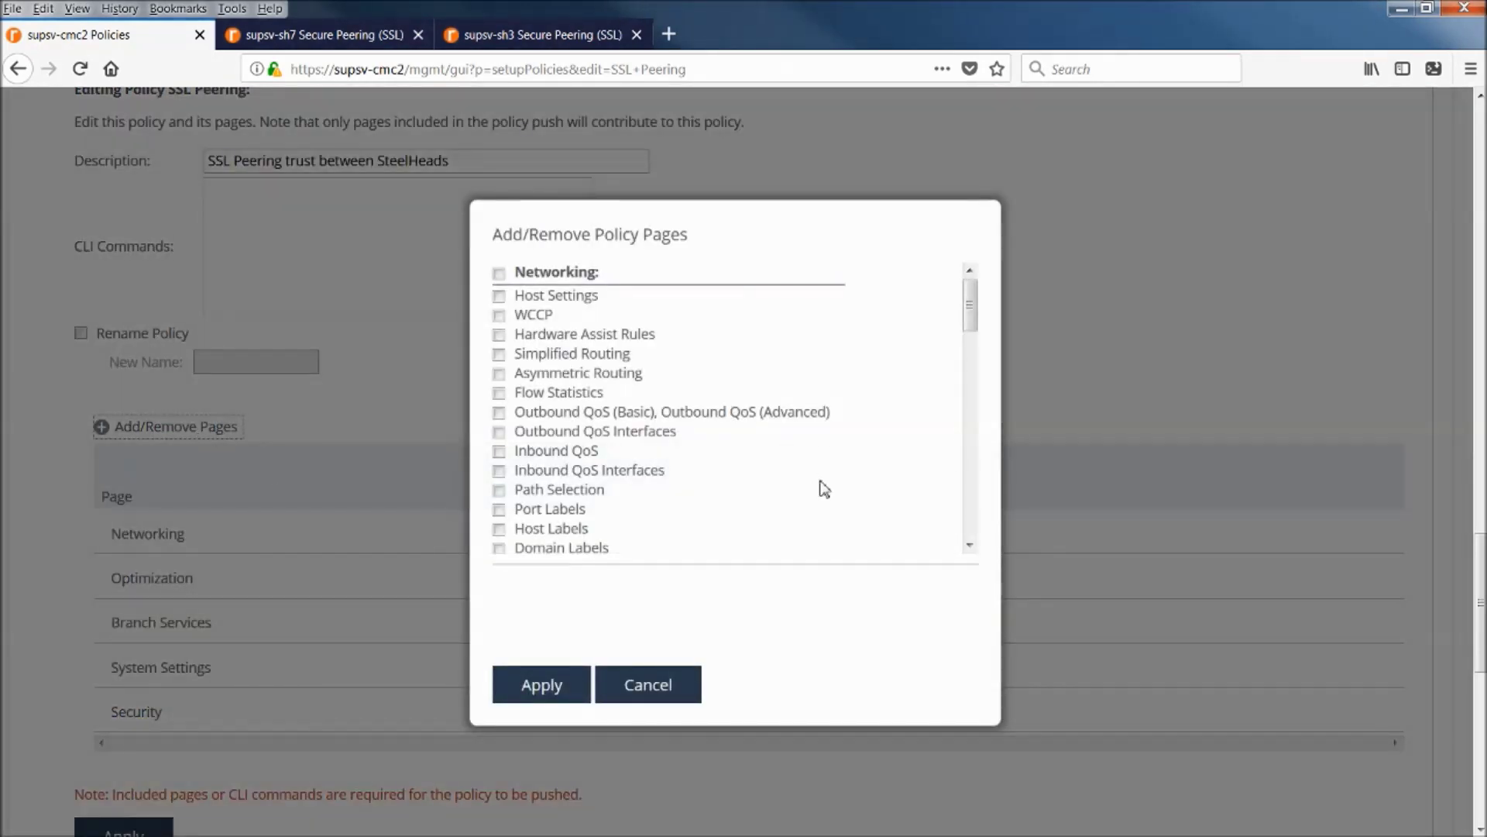
scroll(824, 488, "down", 5)
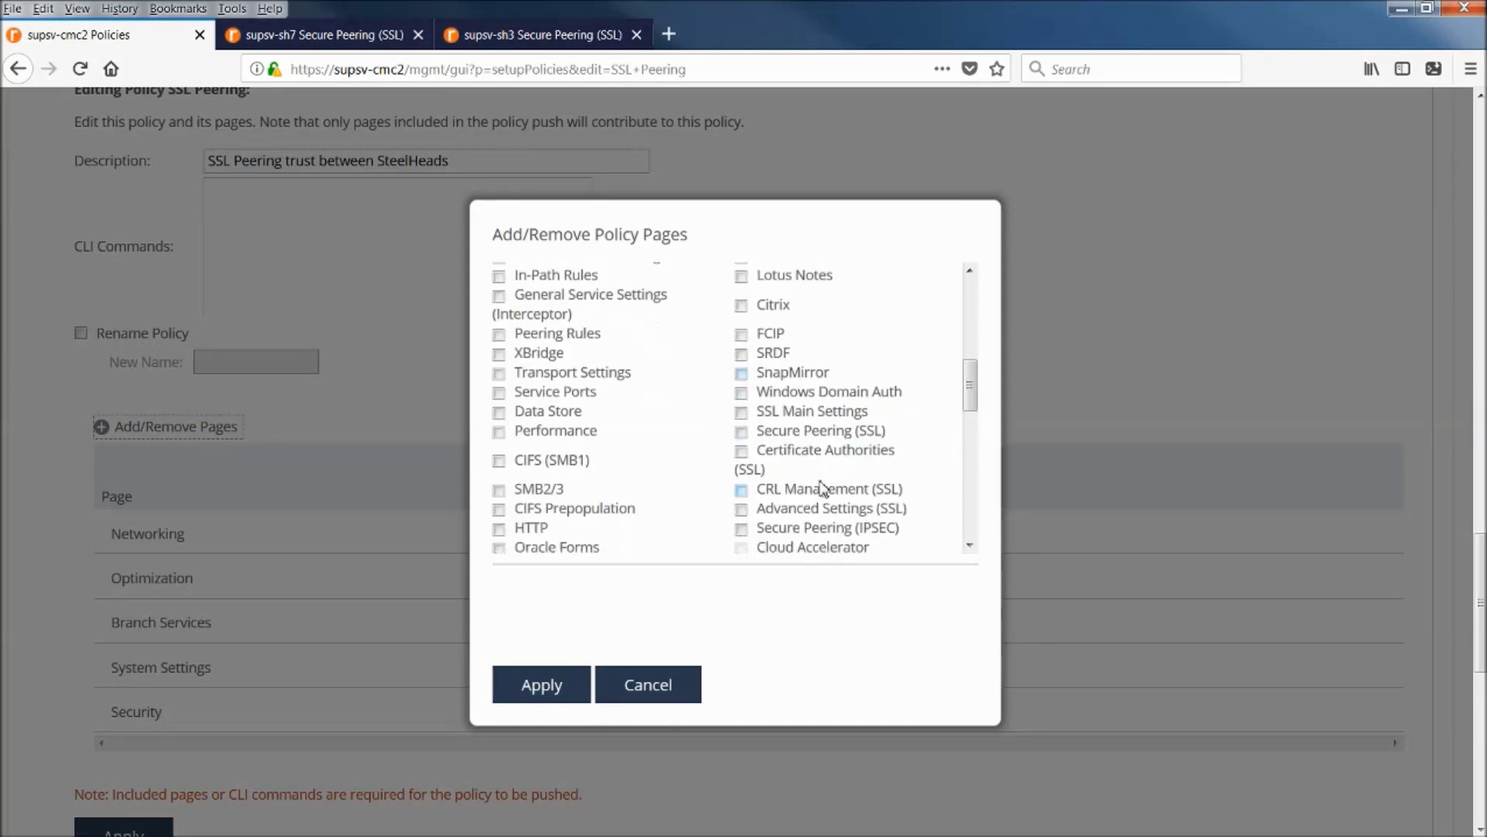
left_click(742, 434)
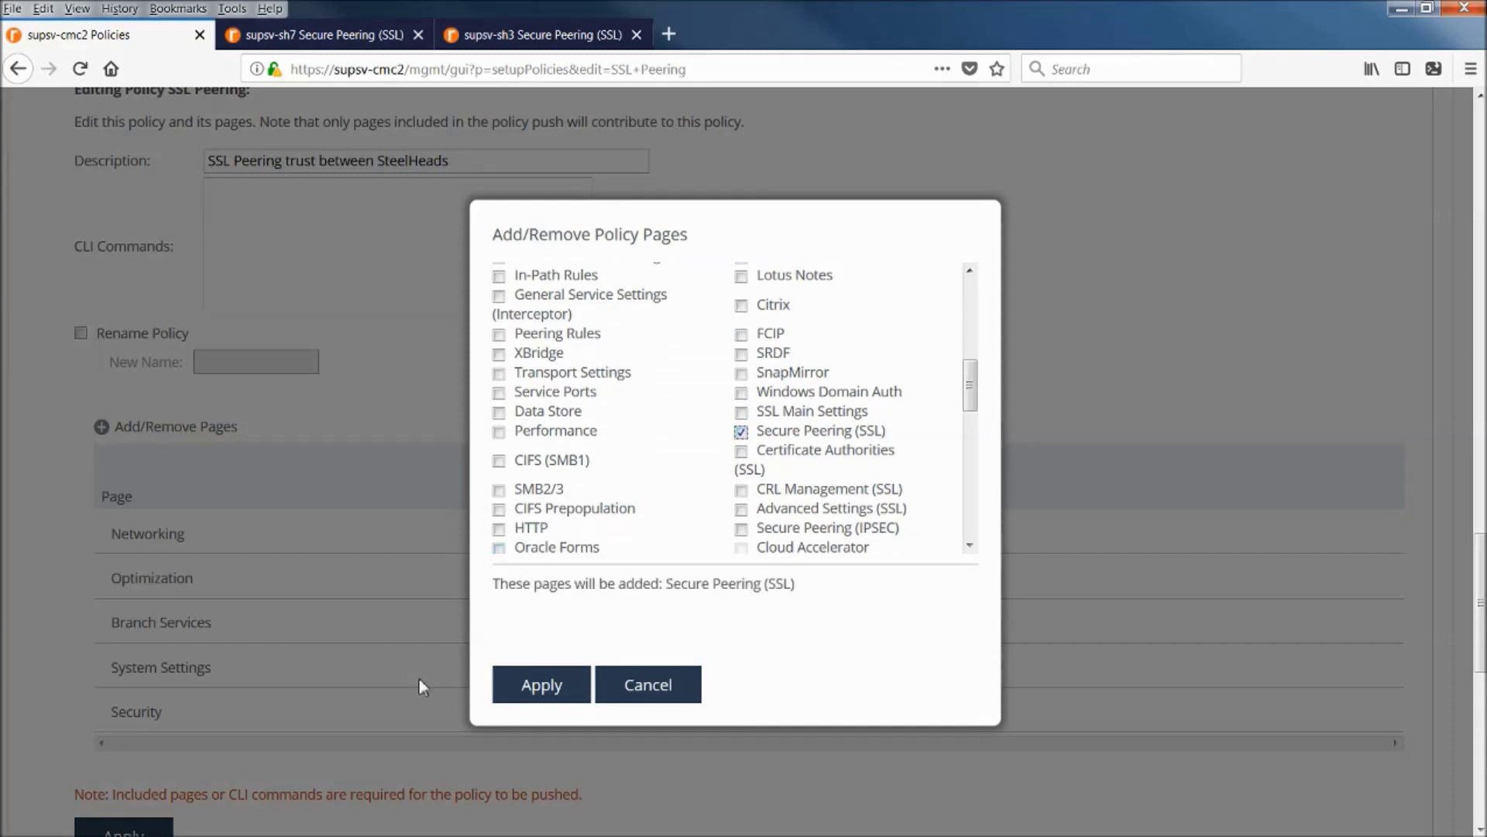
left_click(531, 693)
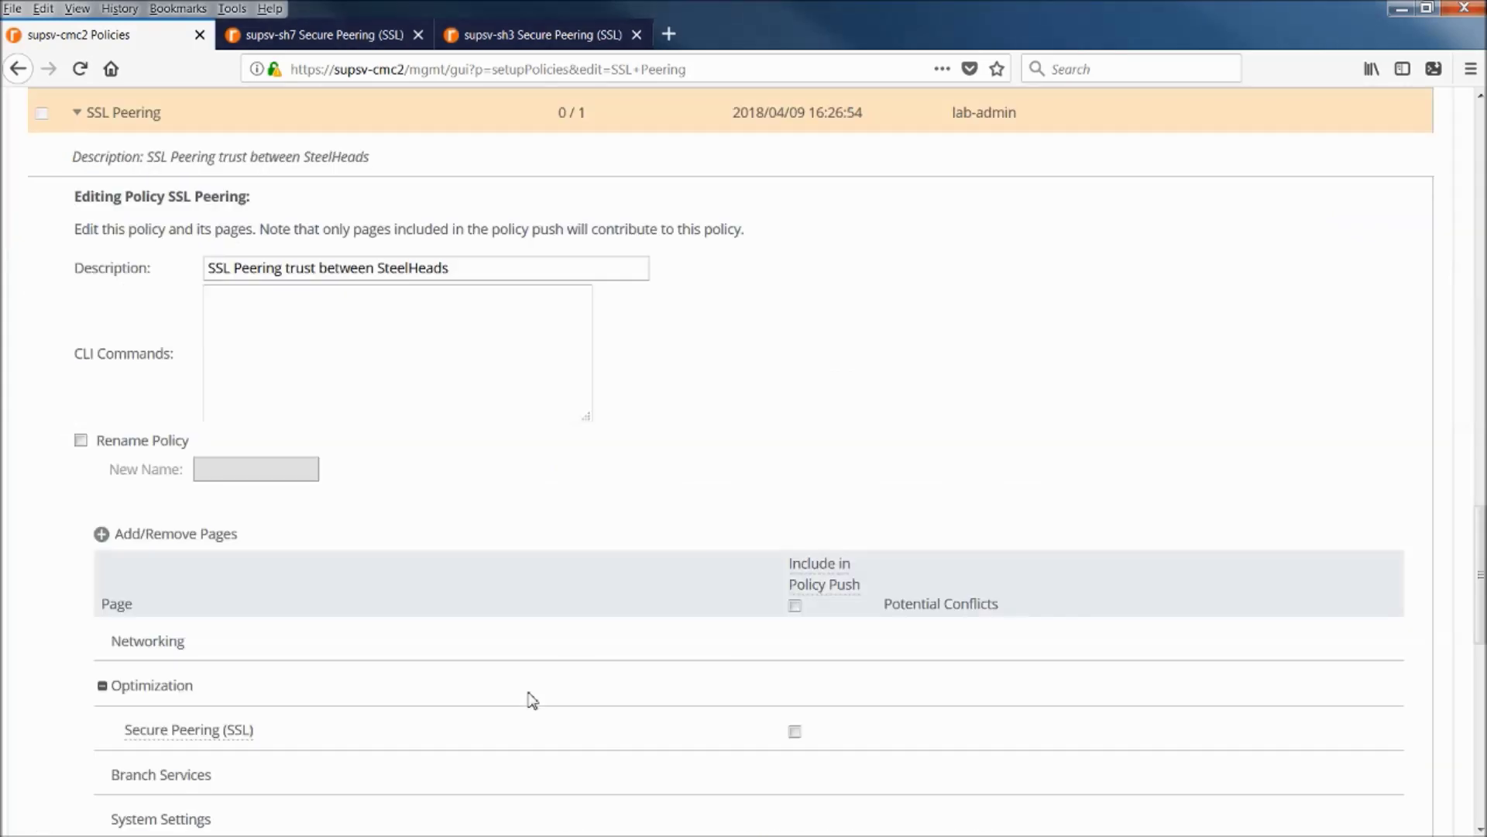
Open the policy's Secure Peering (SSL) page for editing and include it in the policy push
scroll(532, 700, "down", 4)
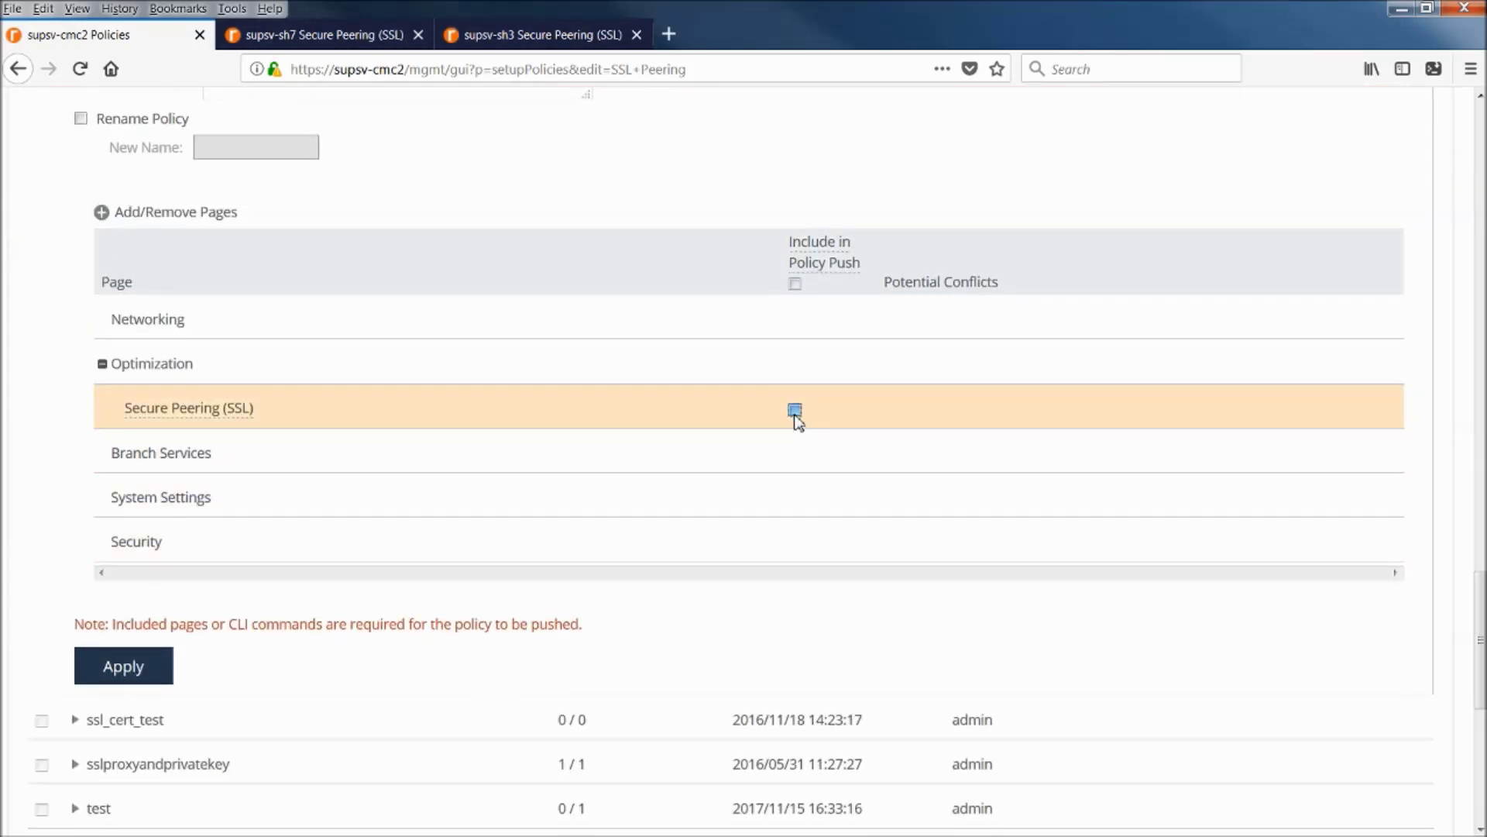
left_click(794, 414)
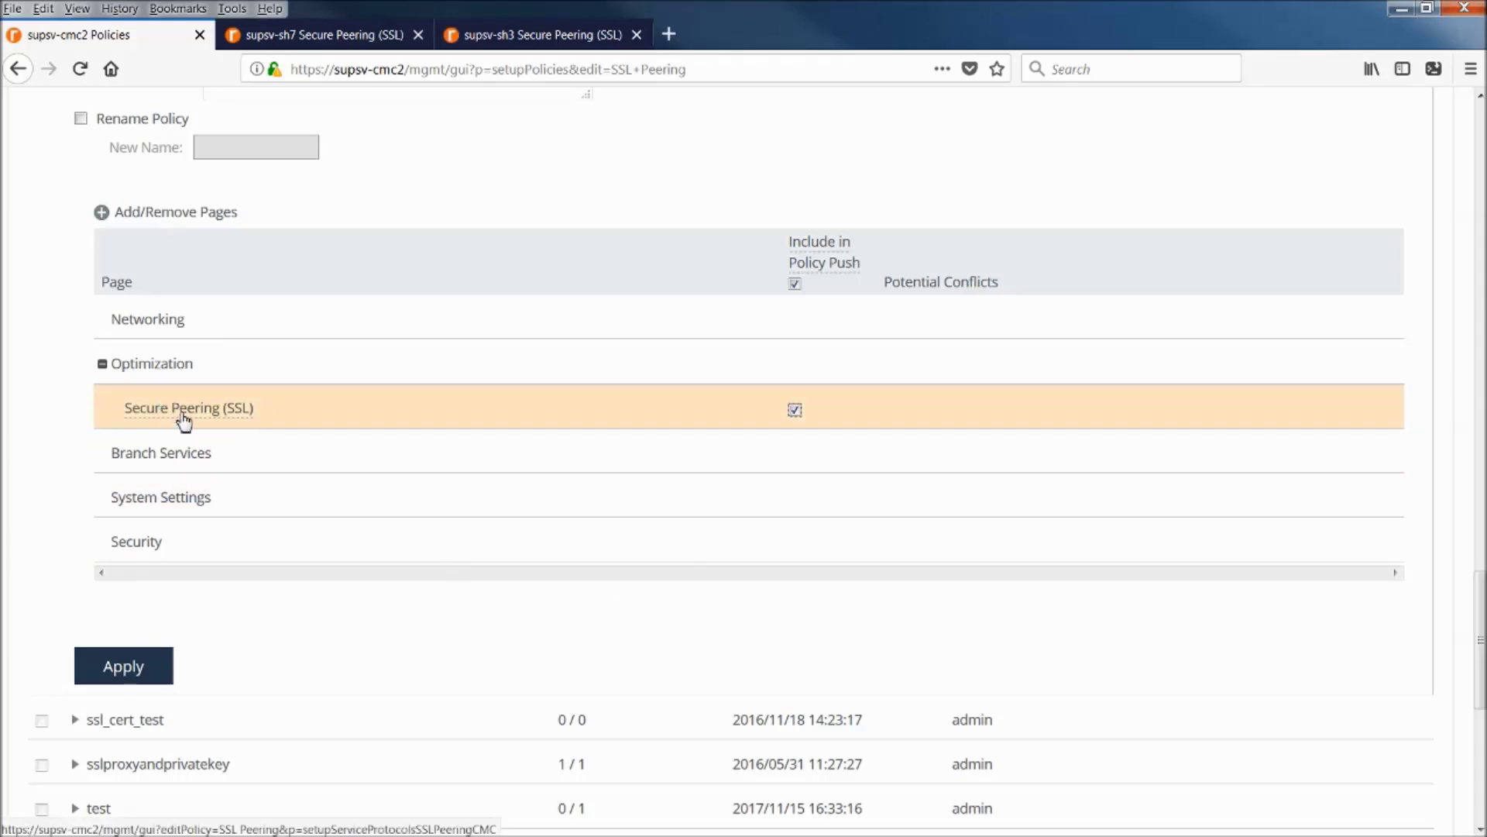
left_click(184, 419)
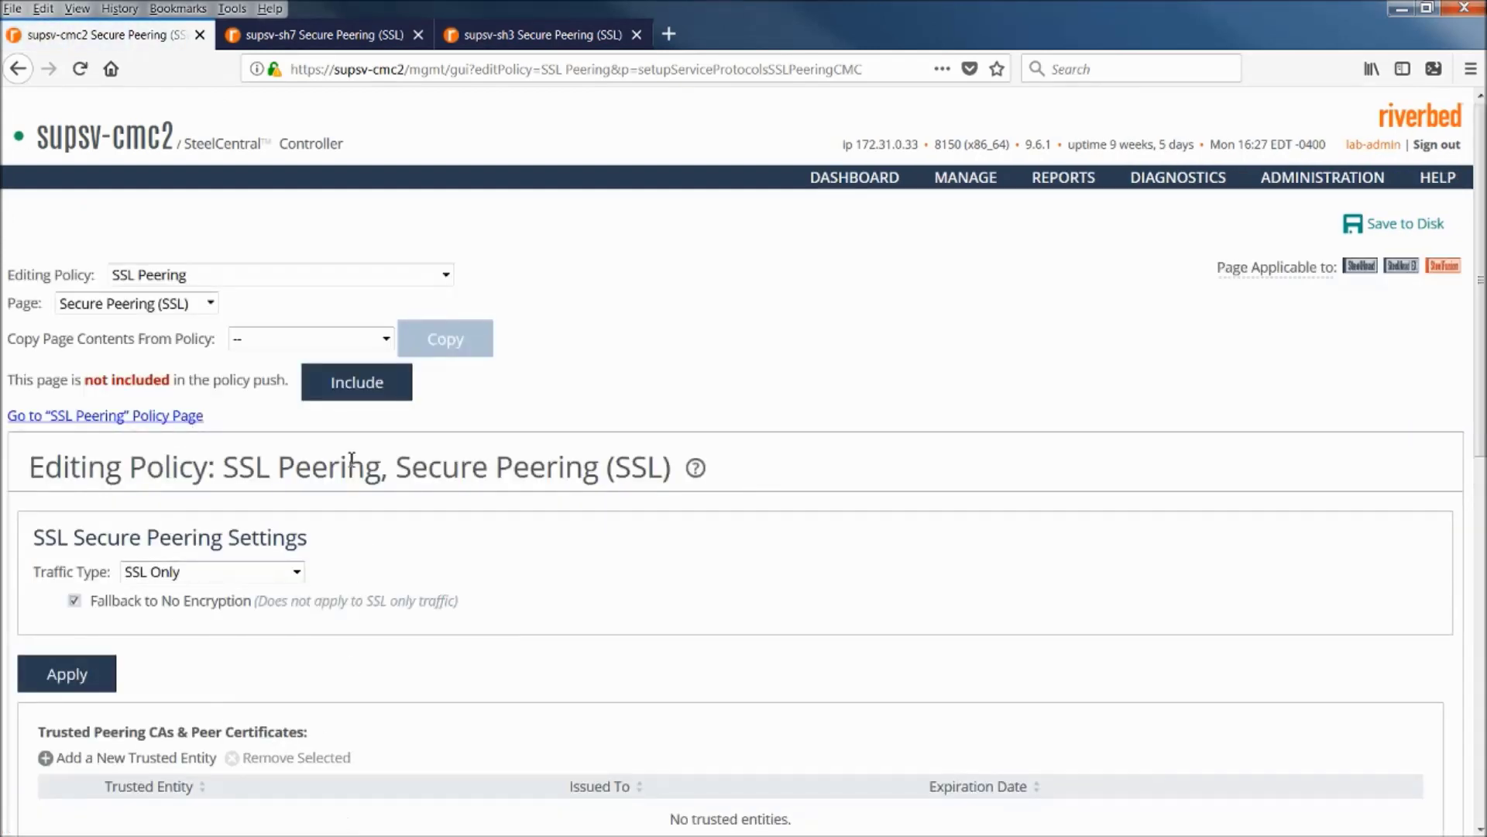
left_click(344, 396)
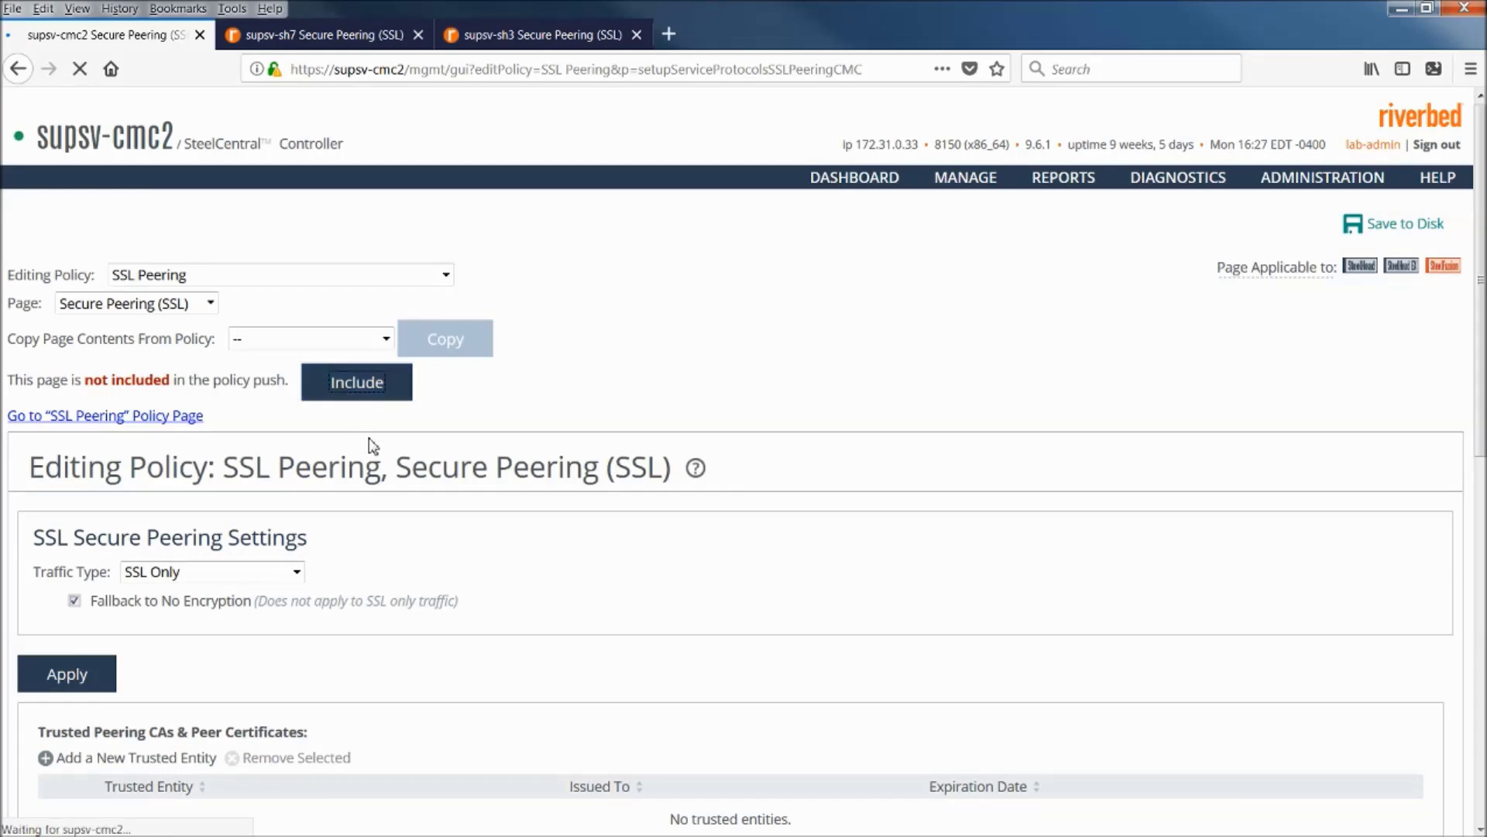
Mark supsv-sh7 and supsv-sh3 as trusted under Trusted Peers and update the peer settings
scroll(482, 764, "down", 3)
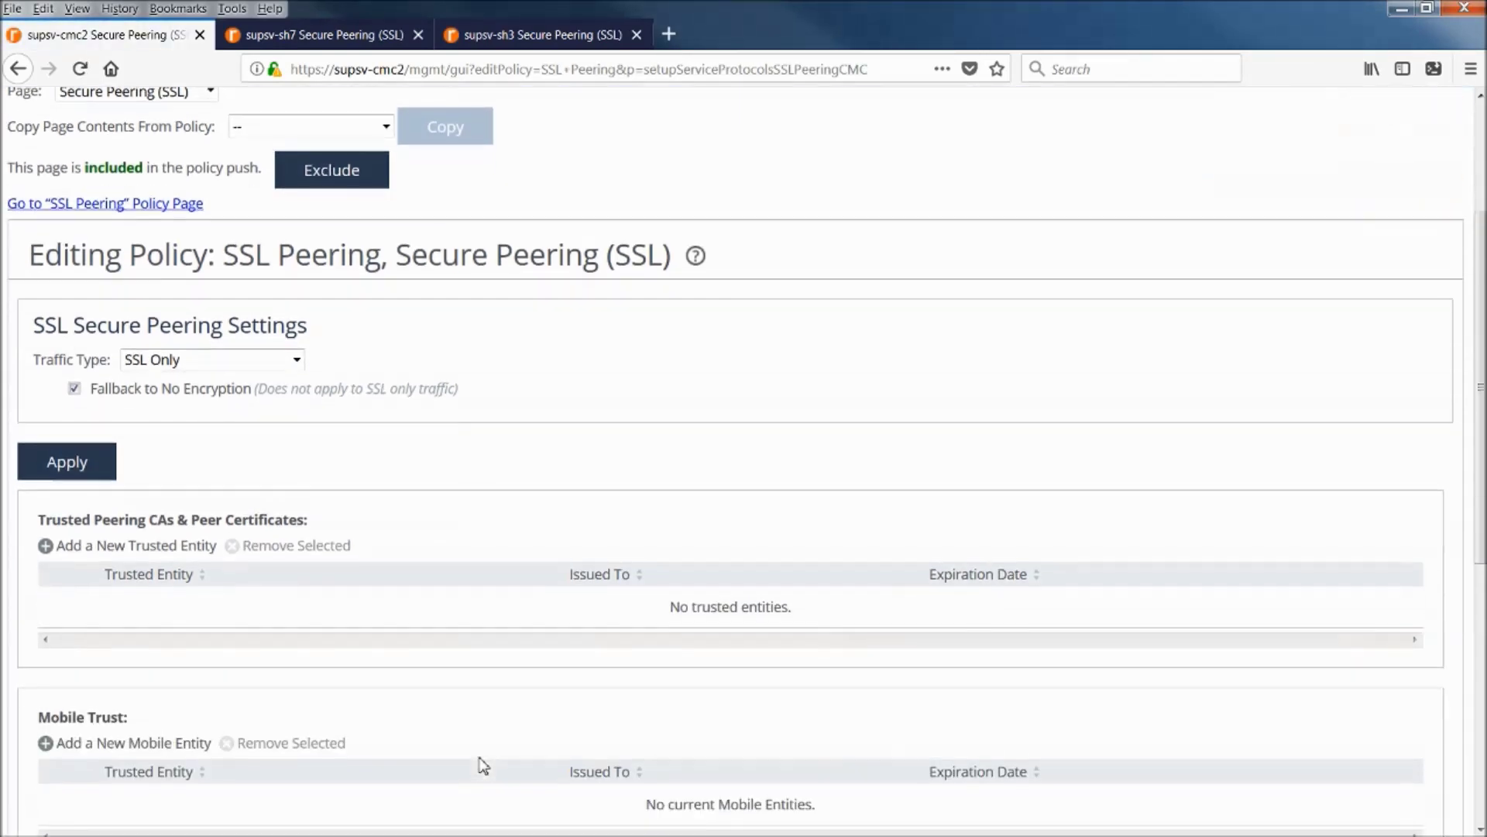
scroll(481, 766, "down", 5)
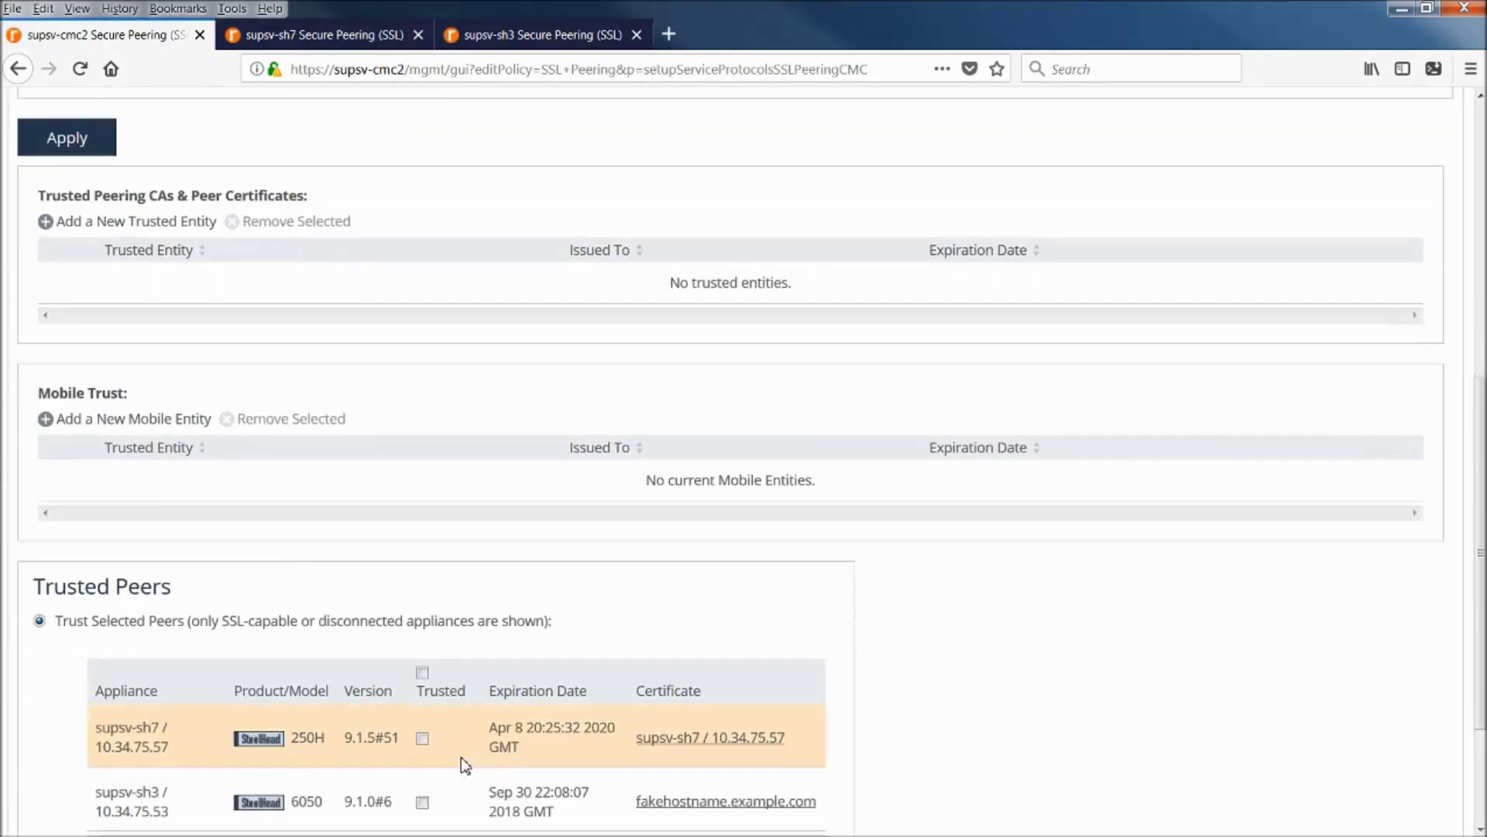
scroll(465, 765, "down", 1)
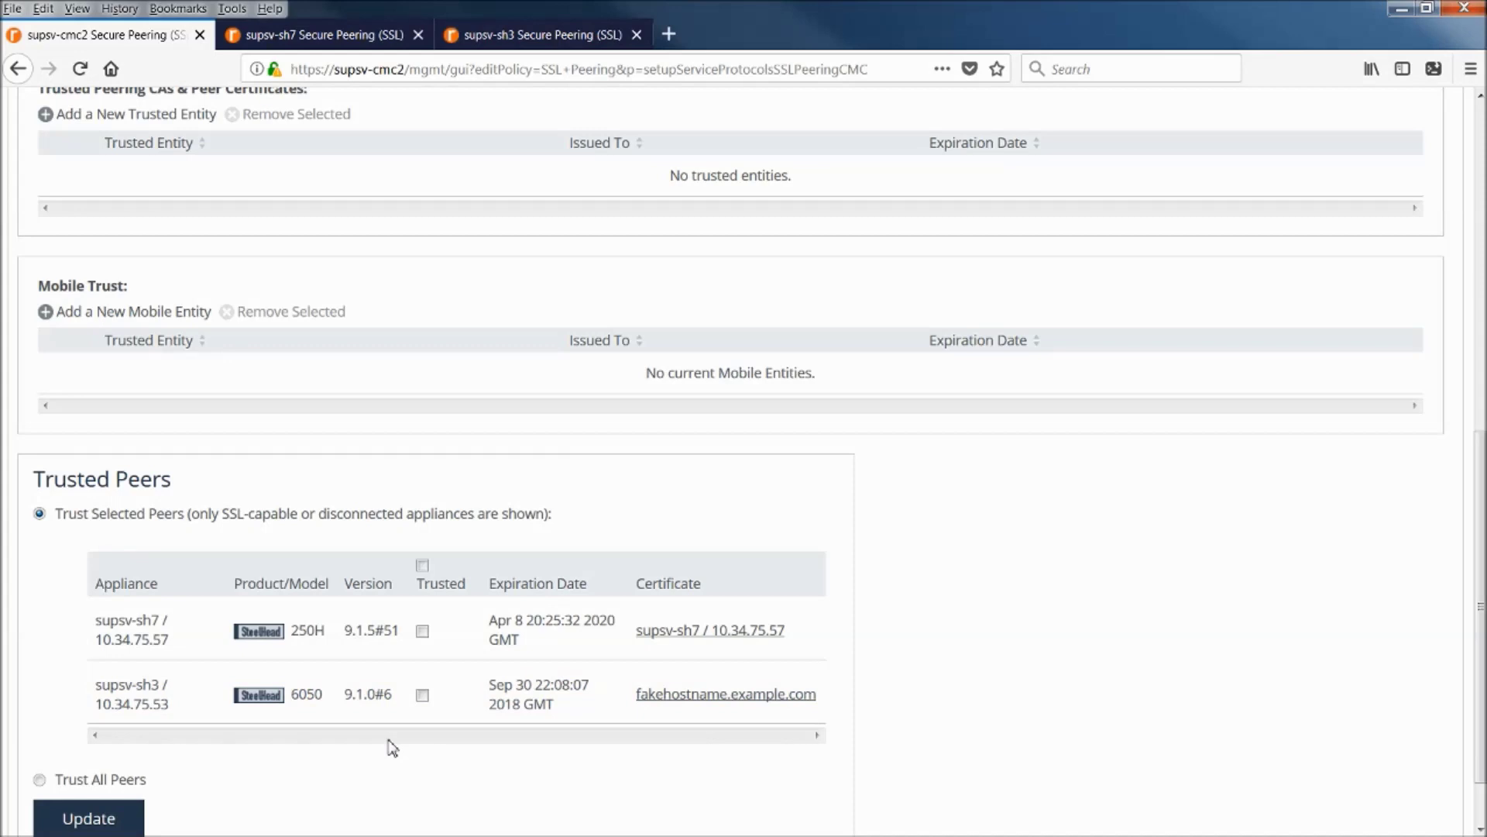
scroll(379, 747, "down", 1)
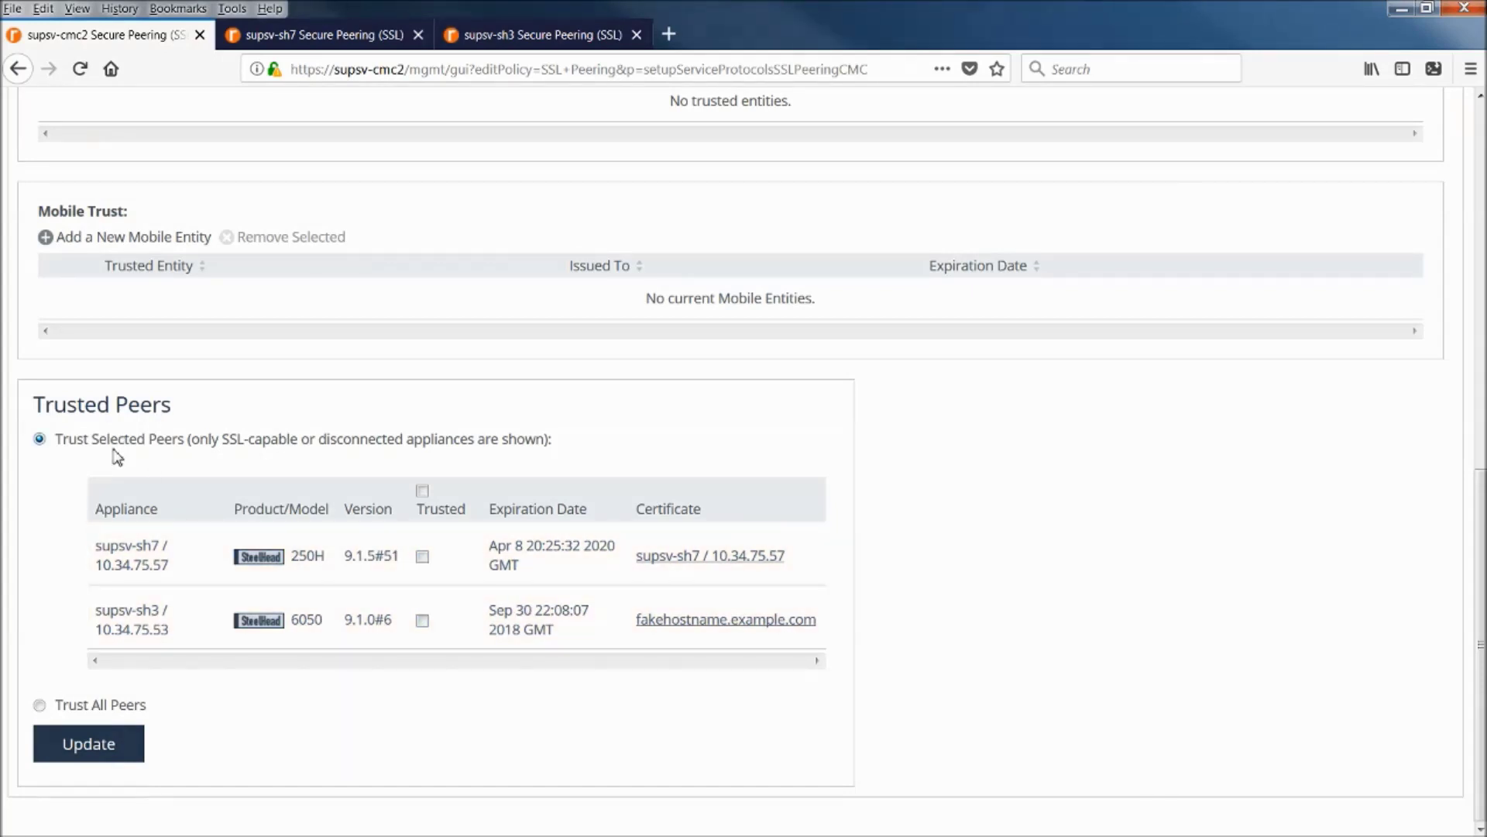
left_click(422, 559)
left_click(422, 620)
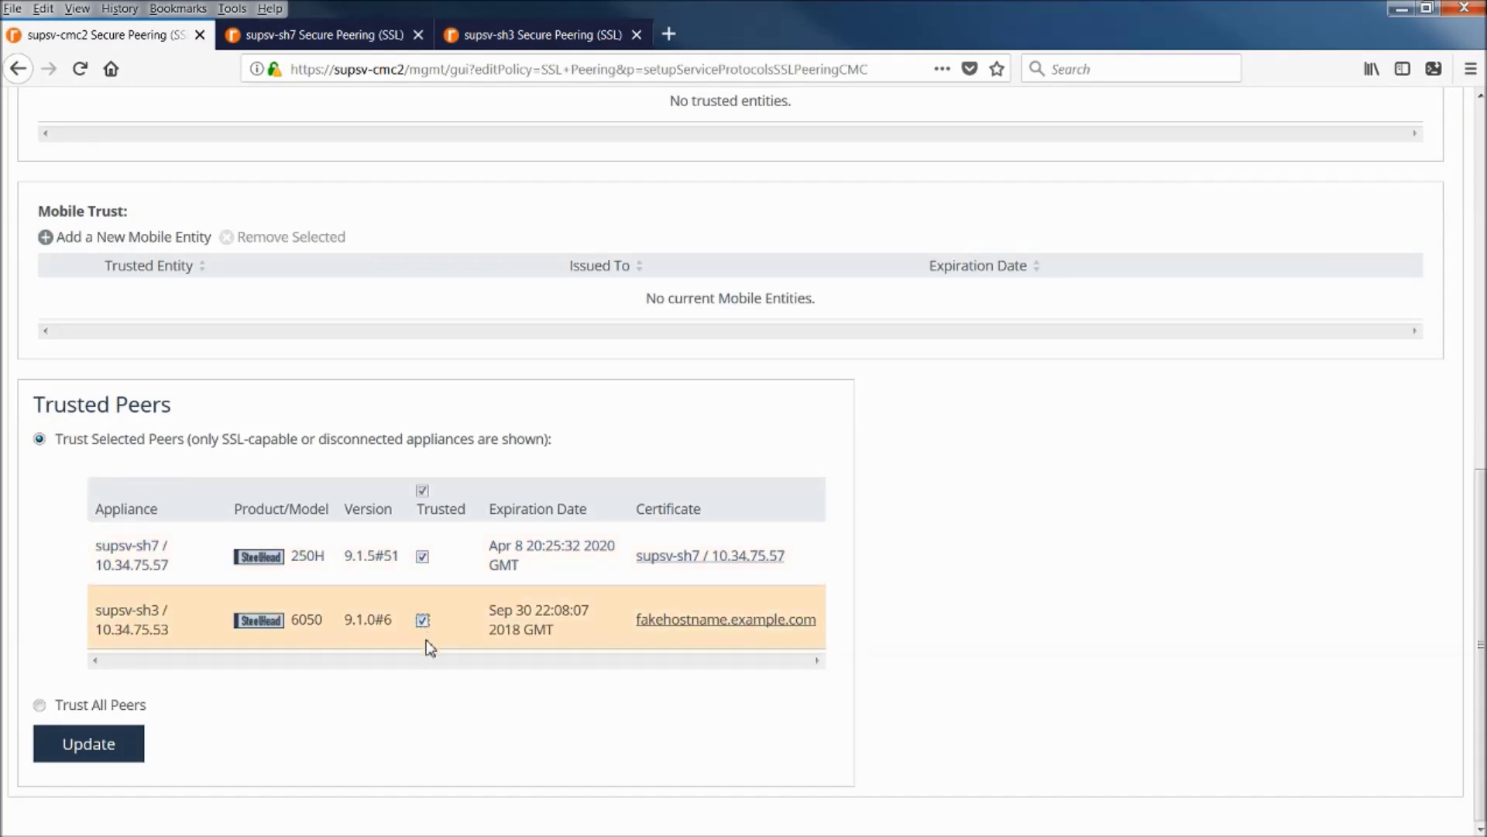
left_click(90, 745)
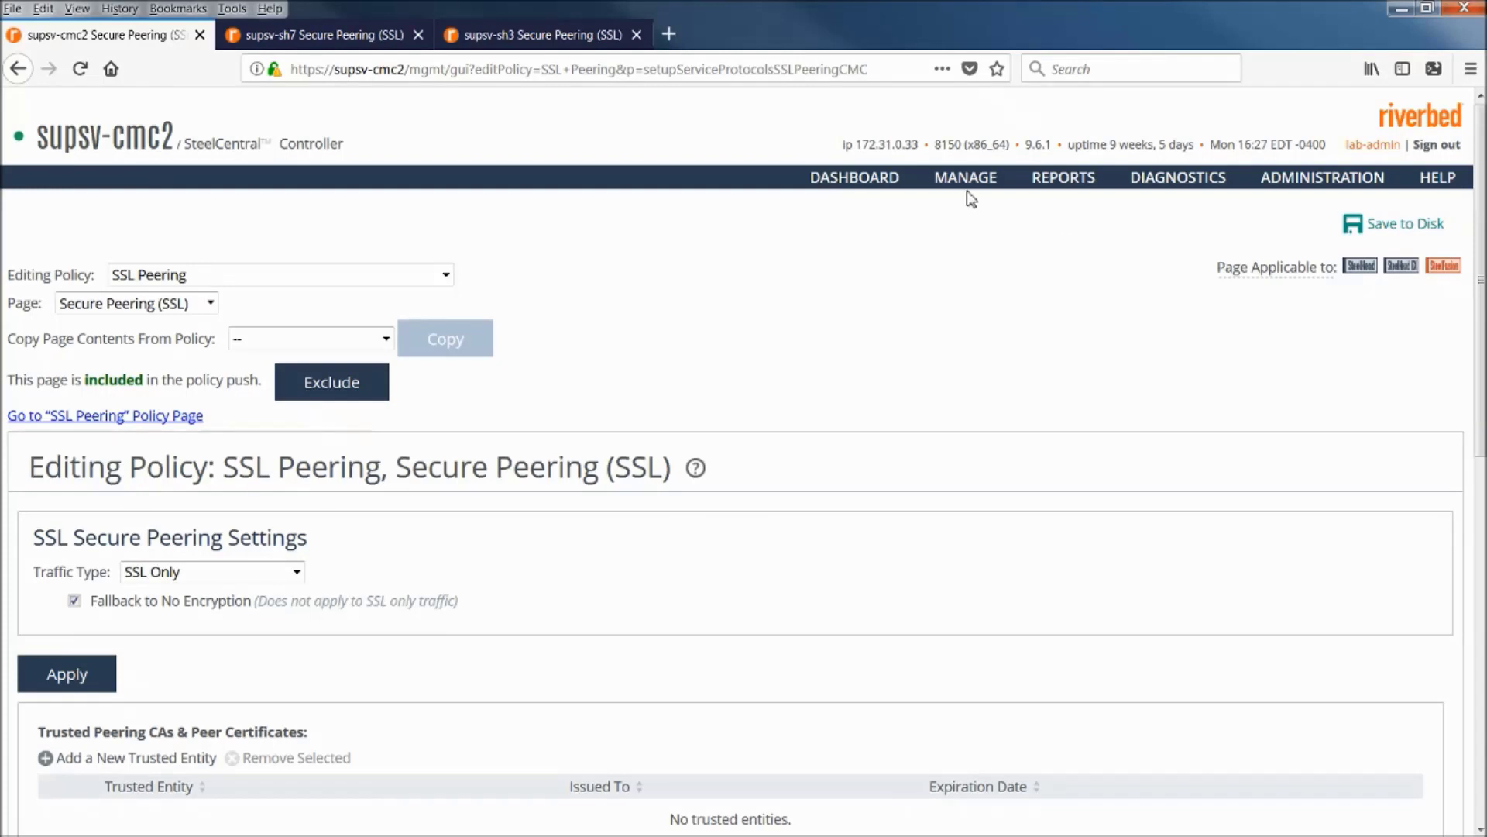
Assign the SSL Peering policy to the lab-appliances group on the Appliances page, and collapse the group's details
mouse_move(974, 184)
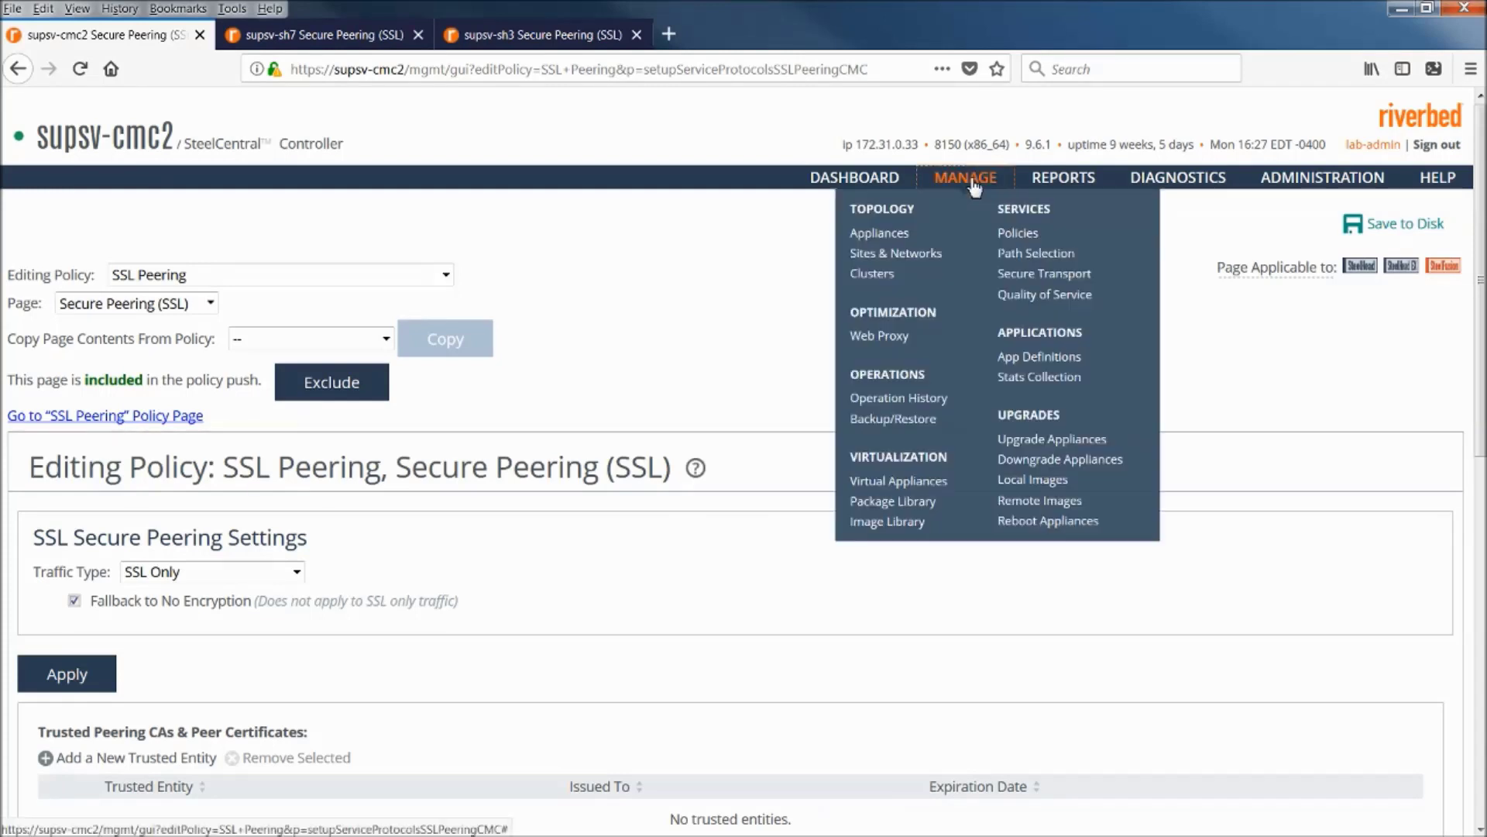
left_click(889, 232)
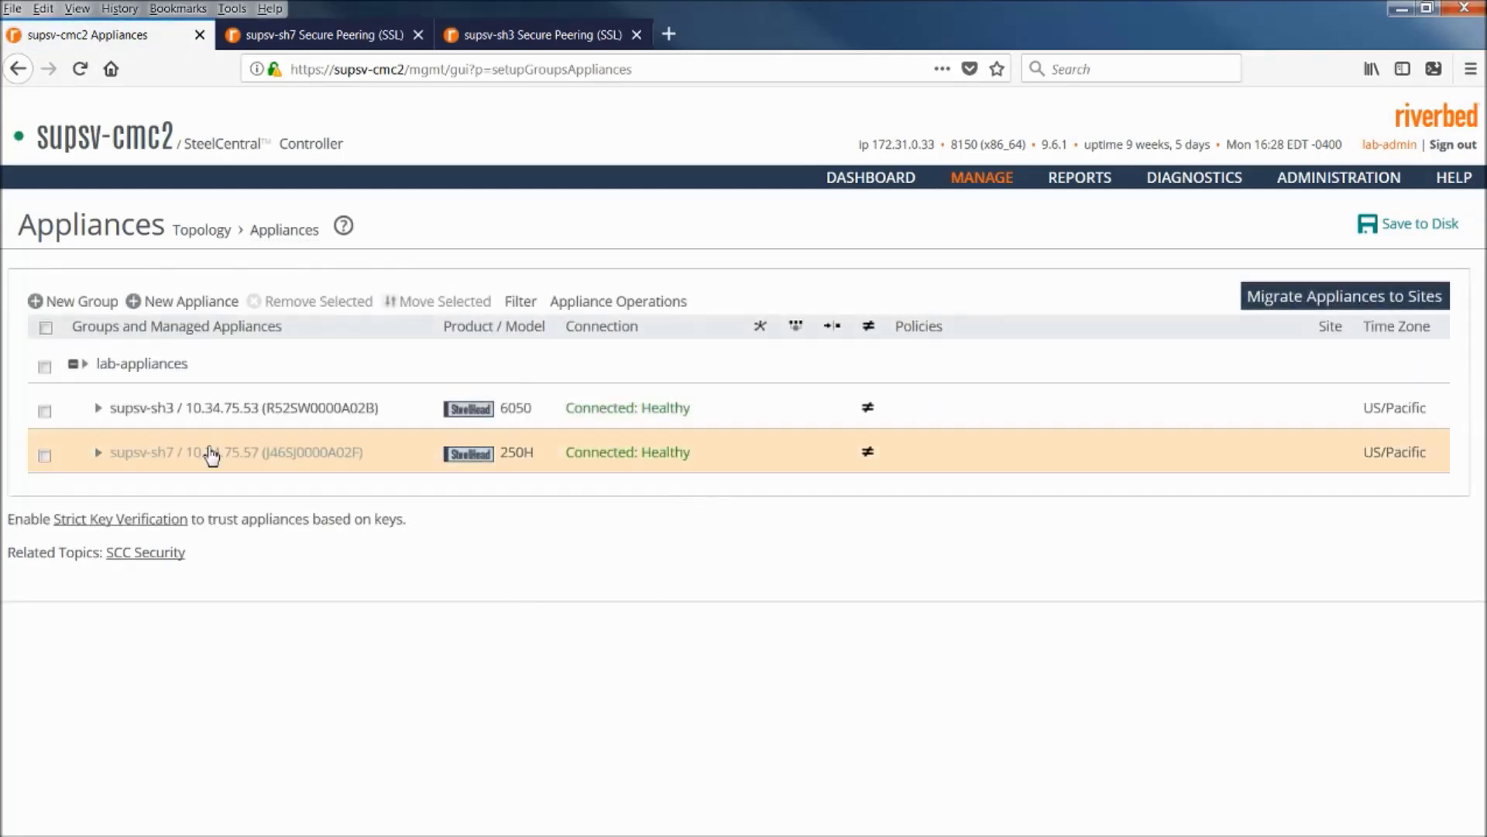
left_click(157, 375)
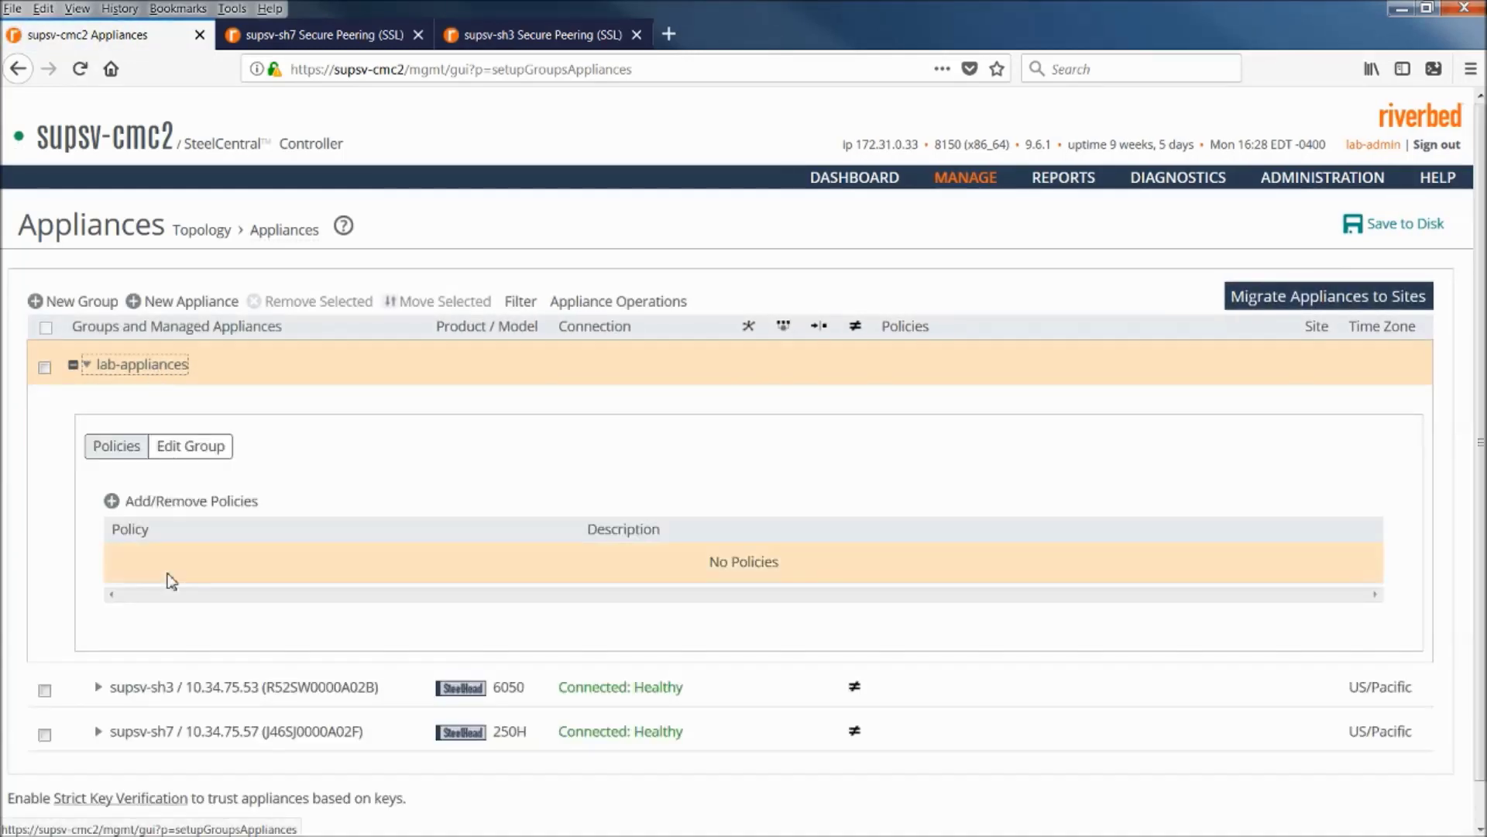
left_click(162, 509)
scroll(663, 499, "down", 5)
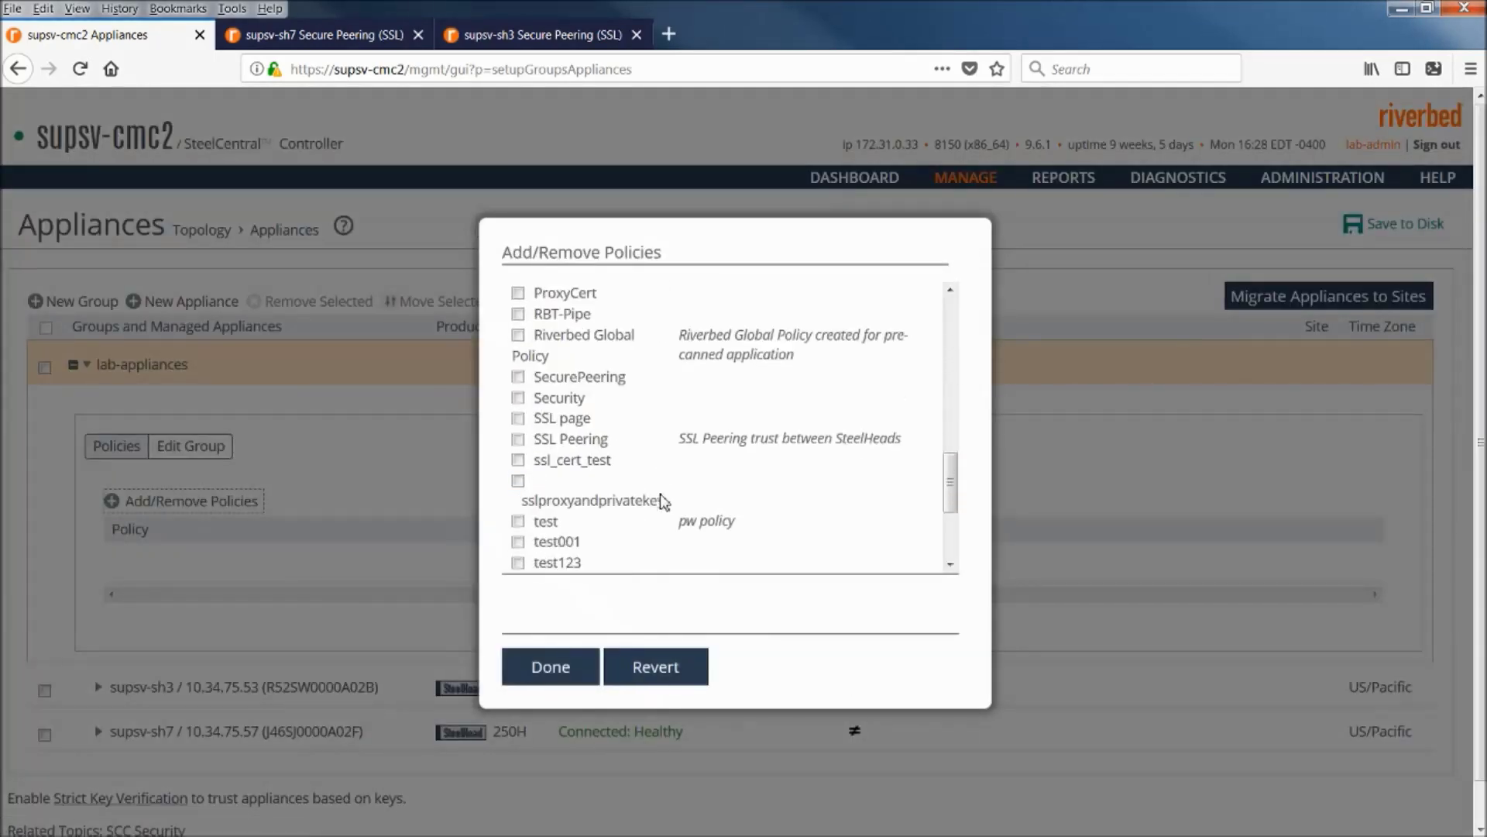
left_click(518, 439)
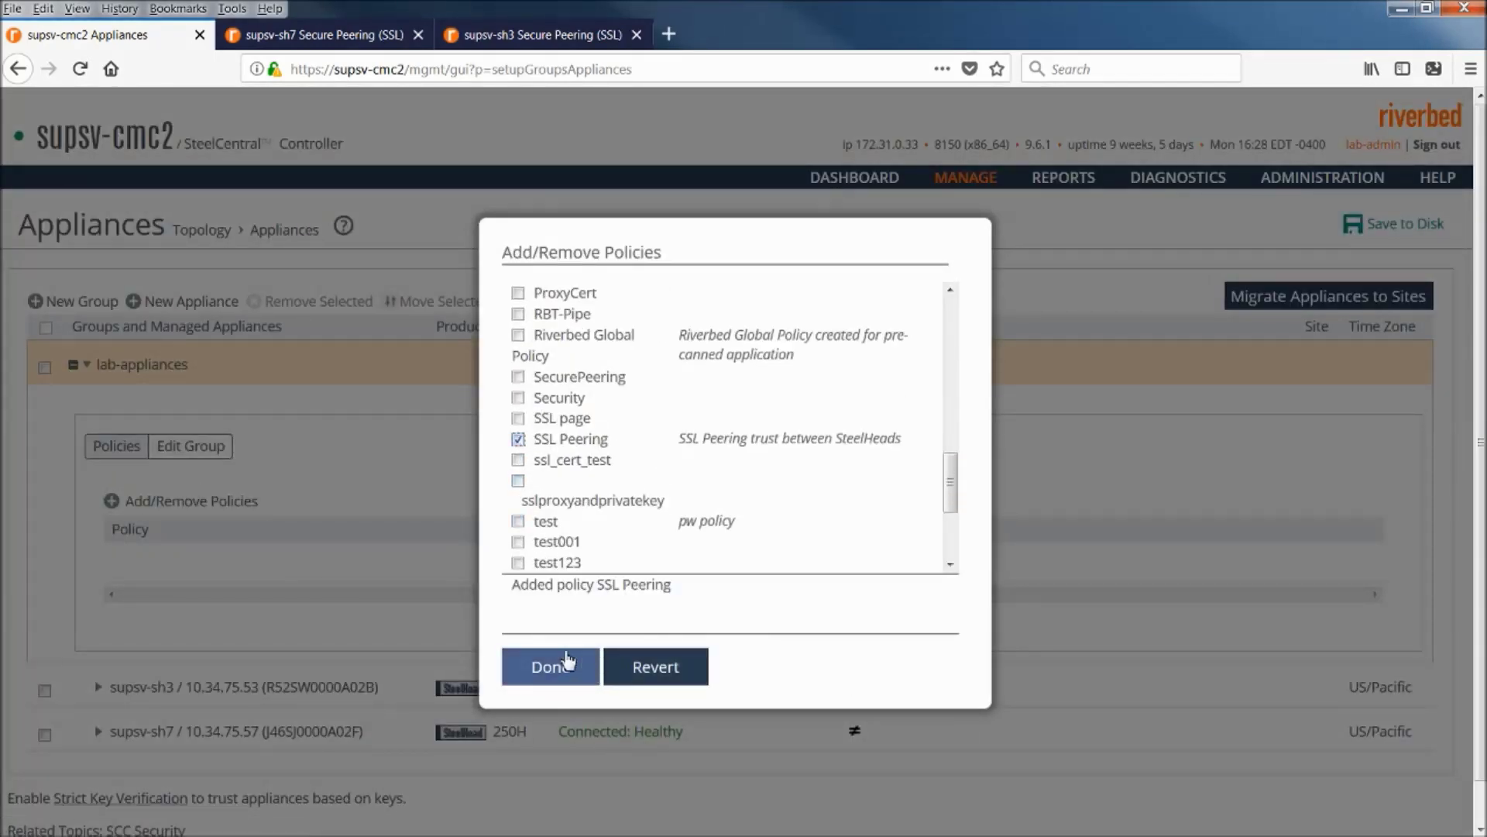
left_click(565, 662)
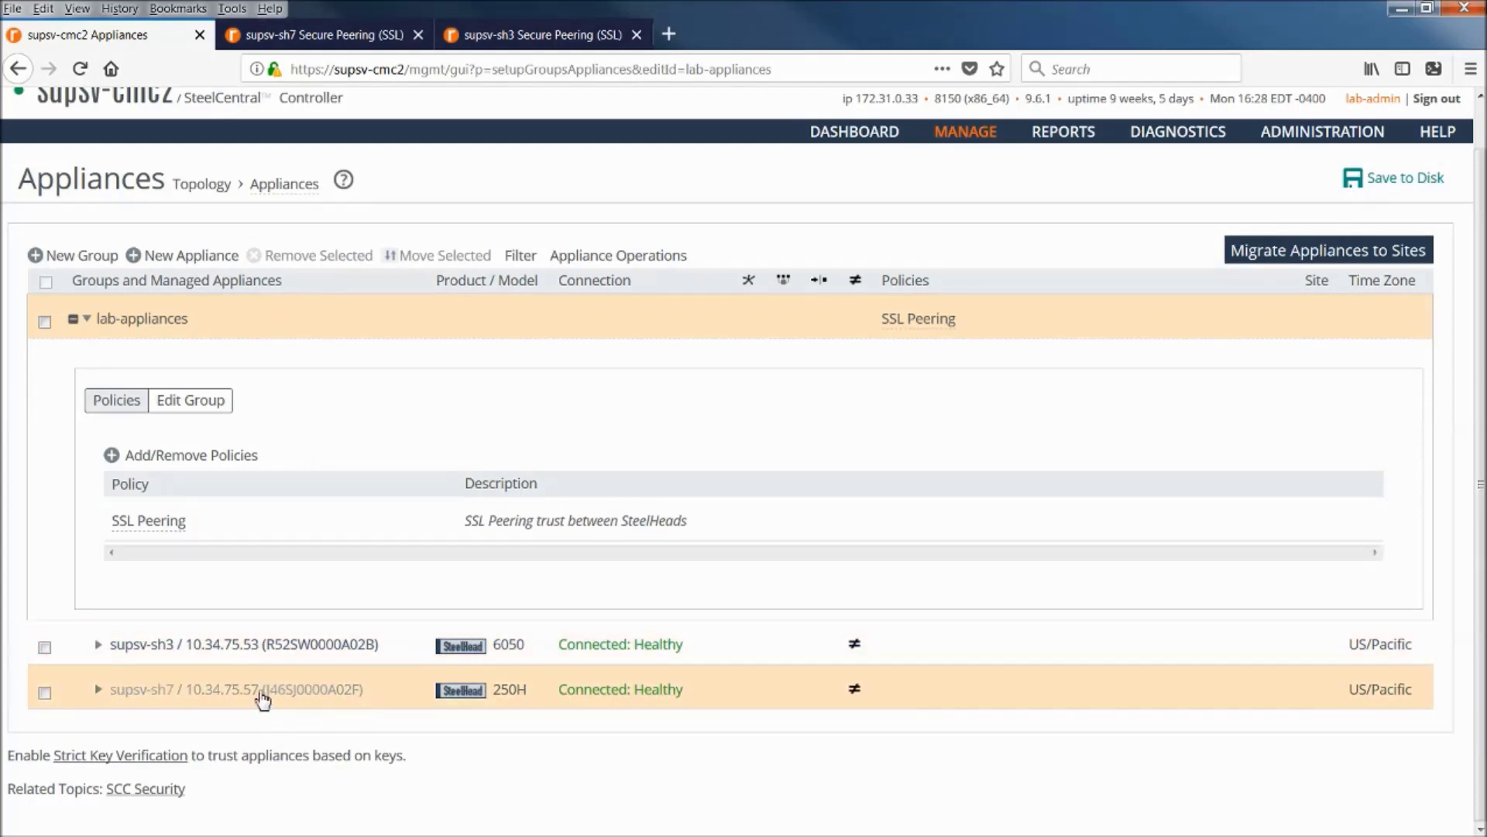
left_click(128, 324)
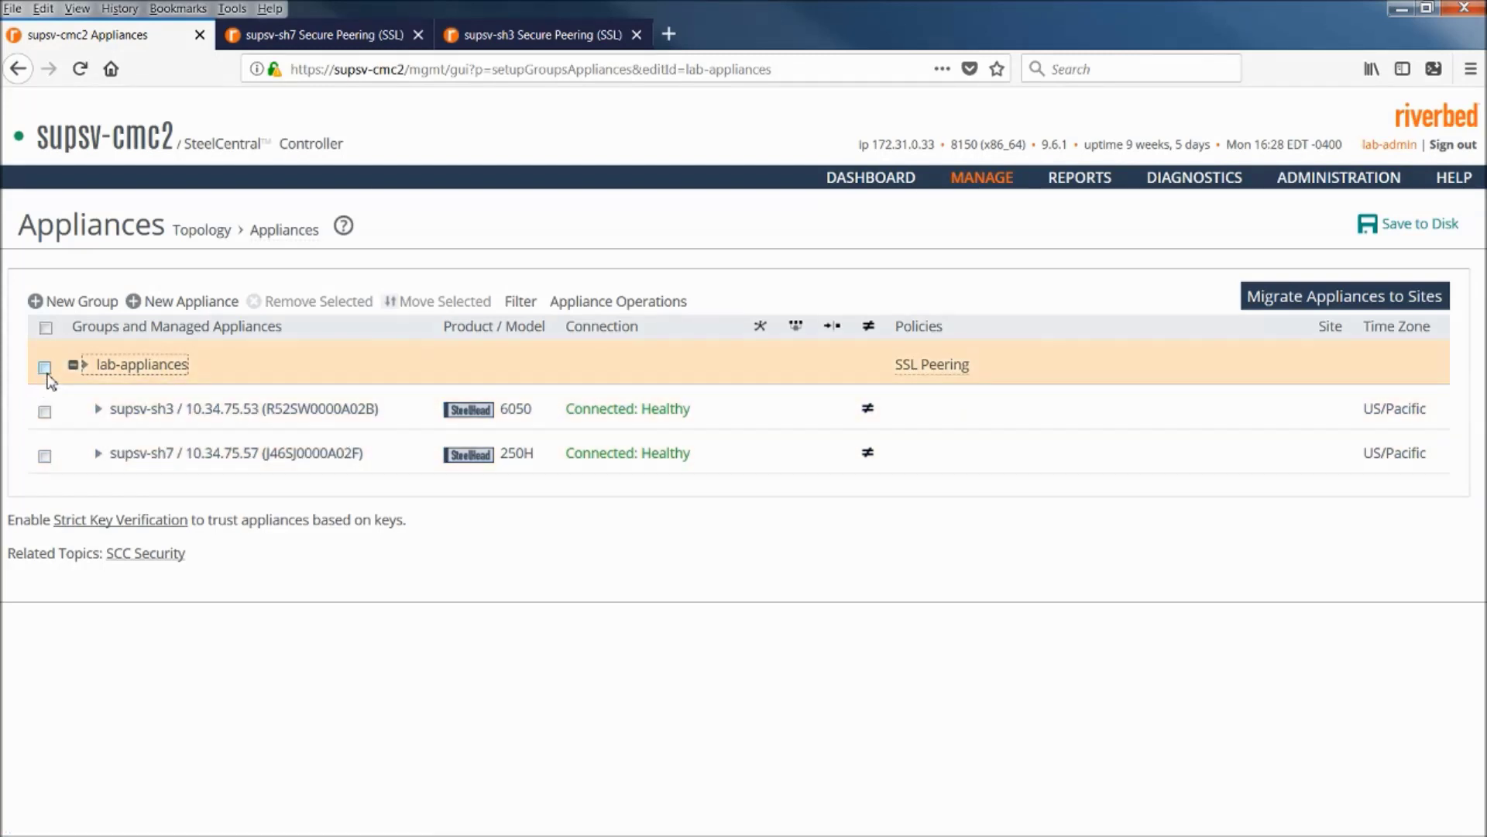
Push policies to the lab-appliances group with no extra push options, and open the operation history
left_click(44, 367)
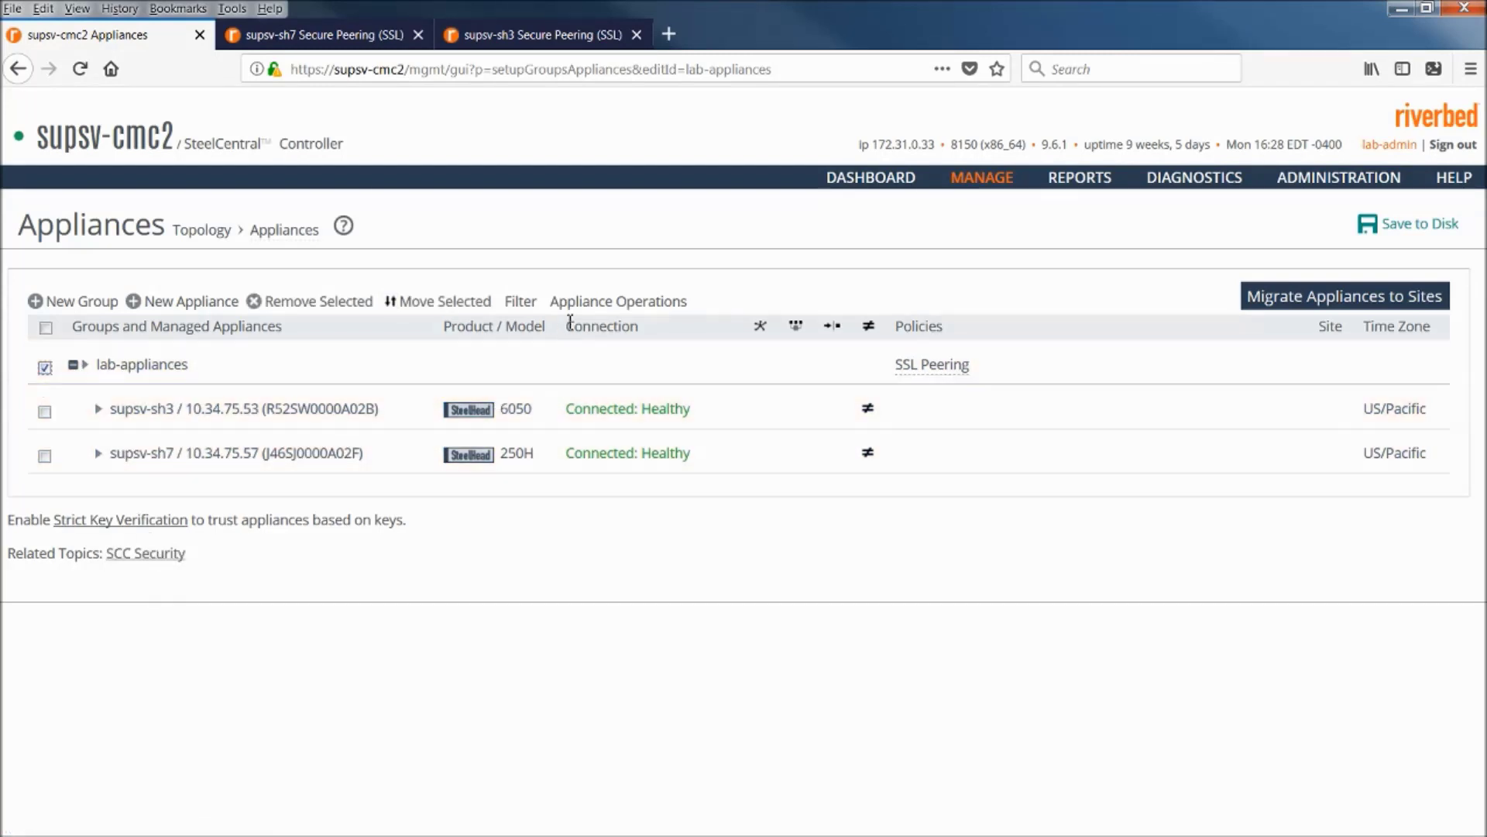
left_click(591, 310)
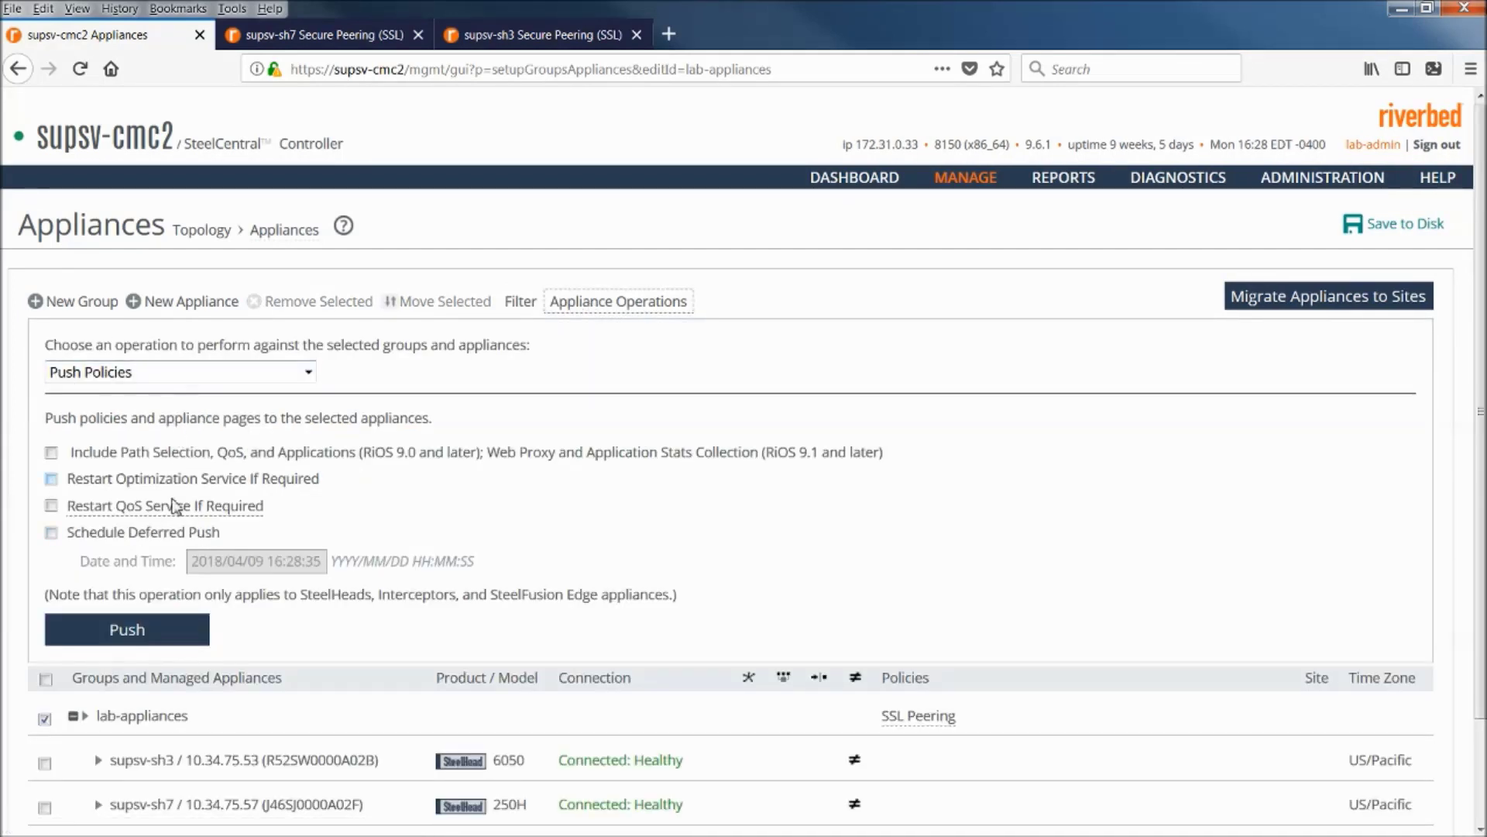
left_click(170, 626)
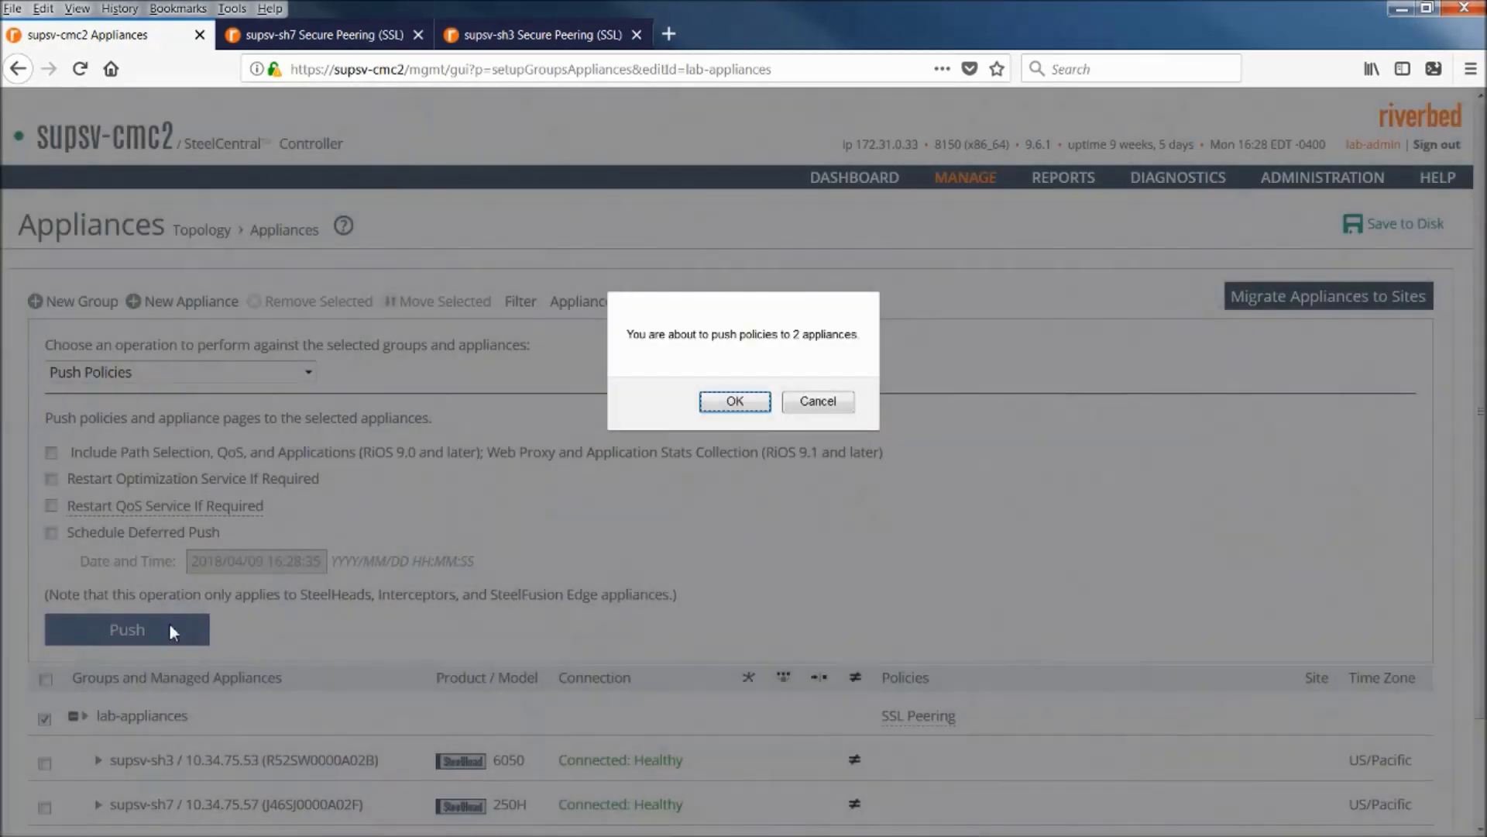
left_click(739, 407)
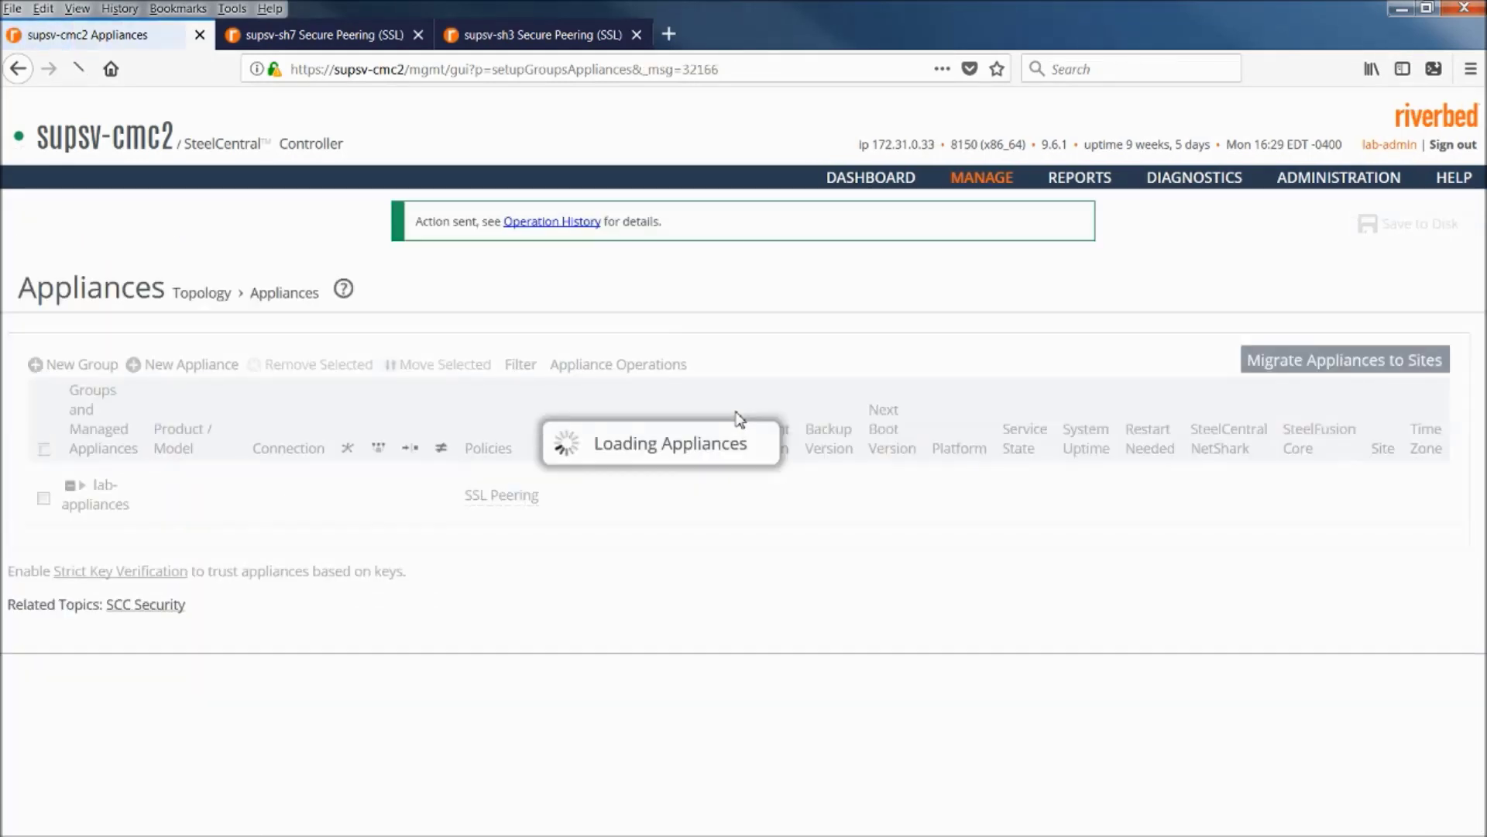
left_click(552, 221)
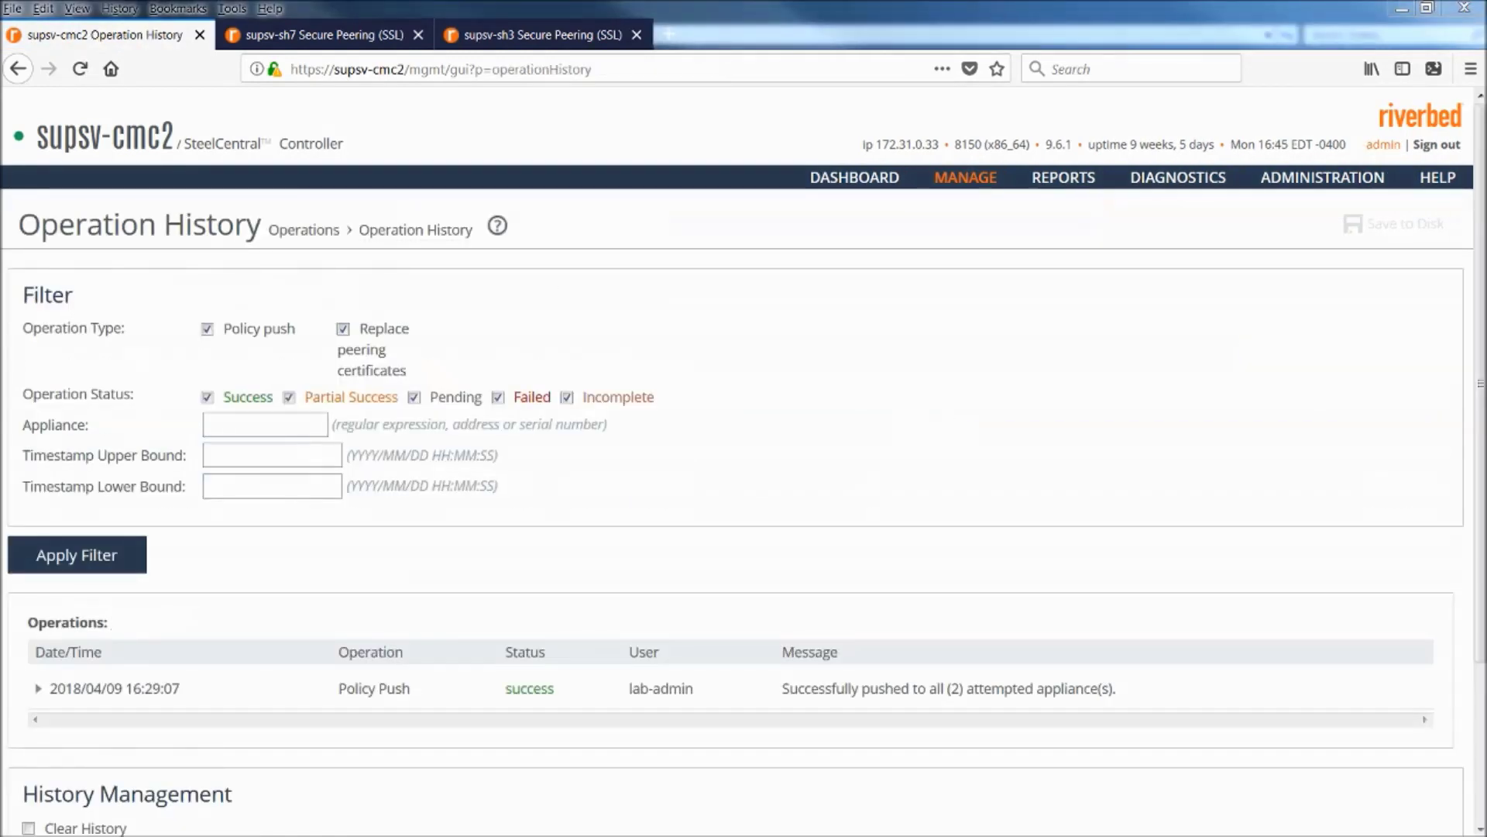